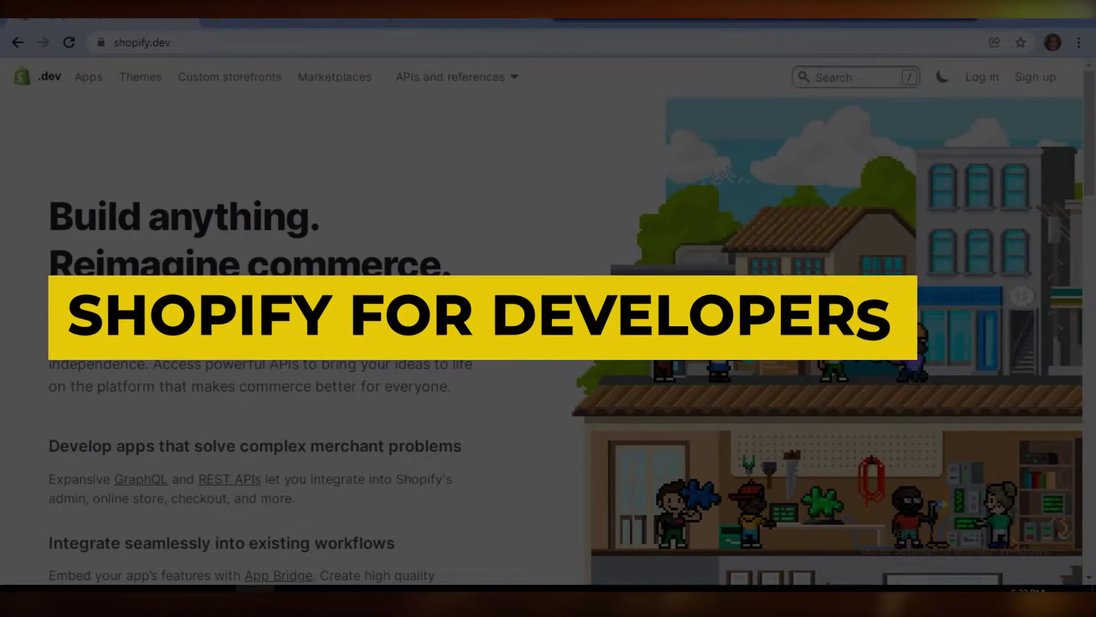
Step: Scroll through the Home dashboard's setup guide and sales-tax notice
scroll(910, 293, "down", 4)
scroll(912, 299, "up", 5)
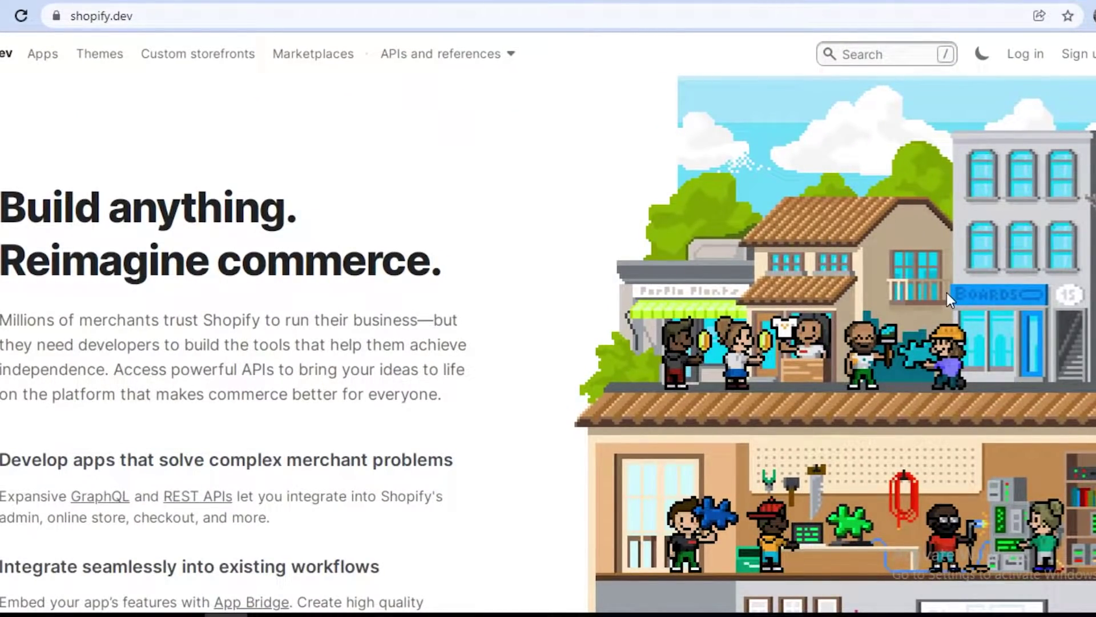
scroll(945, 292, "down", 3)
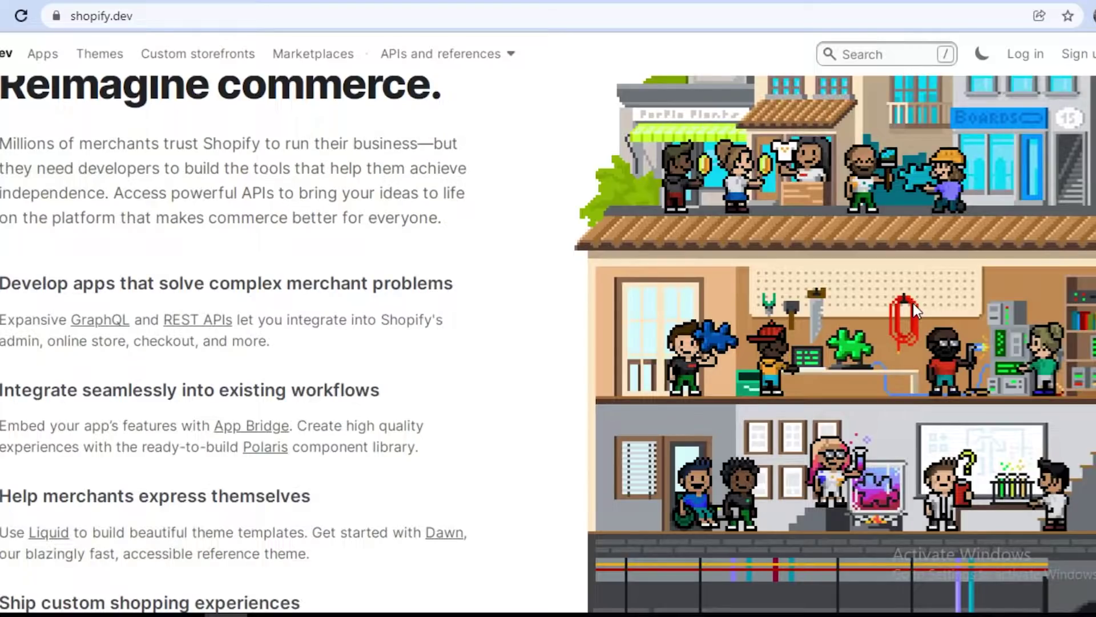
scroll(851, 261, "up", 3)
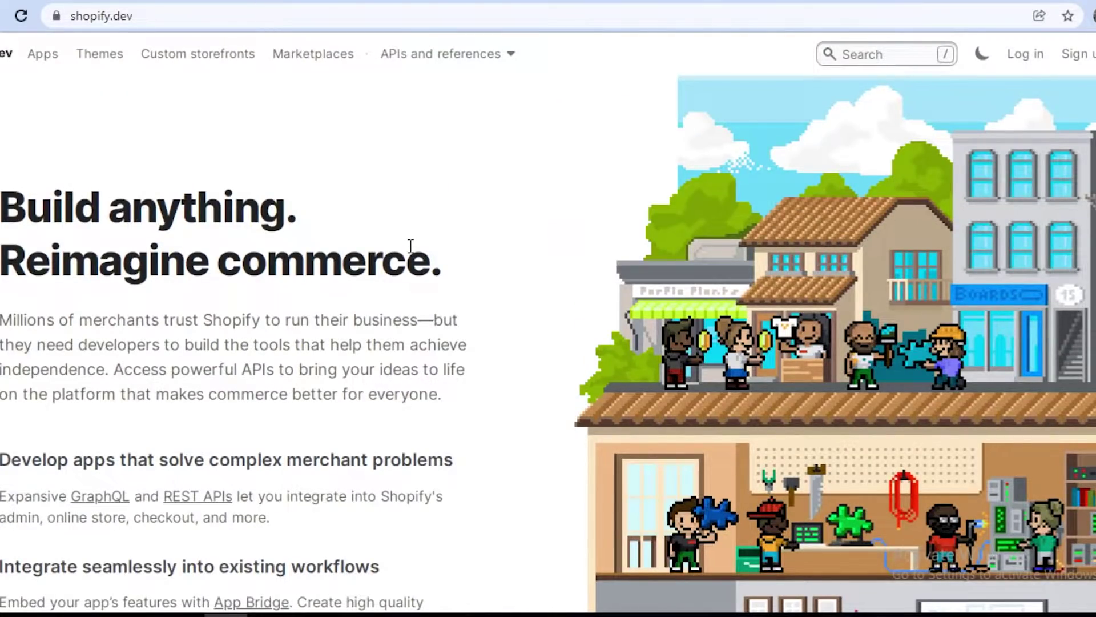
scroll(409, 248, "down", 3)
scroll(409, 248, "up", 3)
scroll(548, 344, "down", 2)
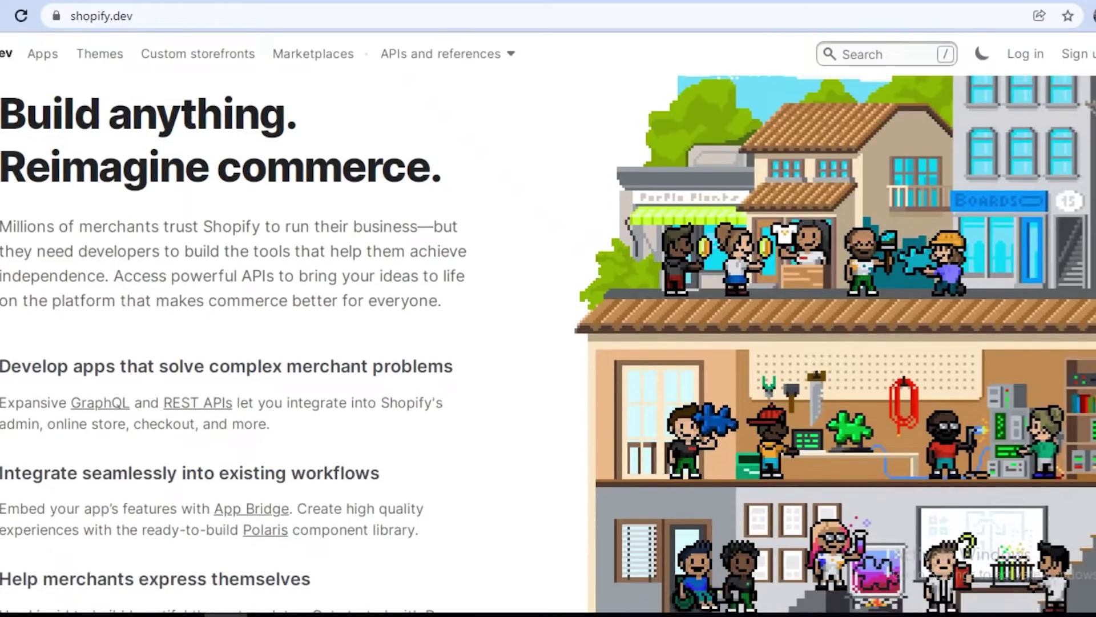
scroll(548, 343, "up", 1)
scroll(548, 344, "down", 1)
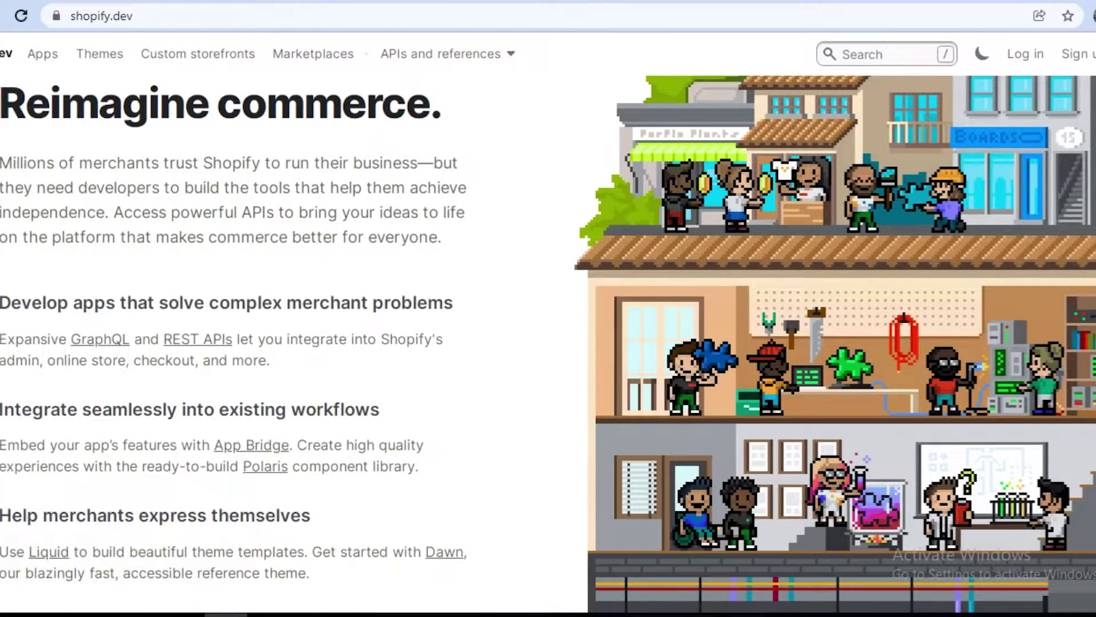
scroll(229, 208, "up", 3)
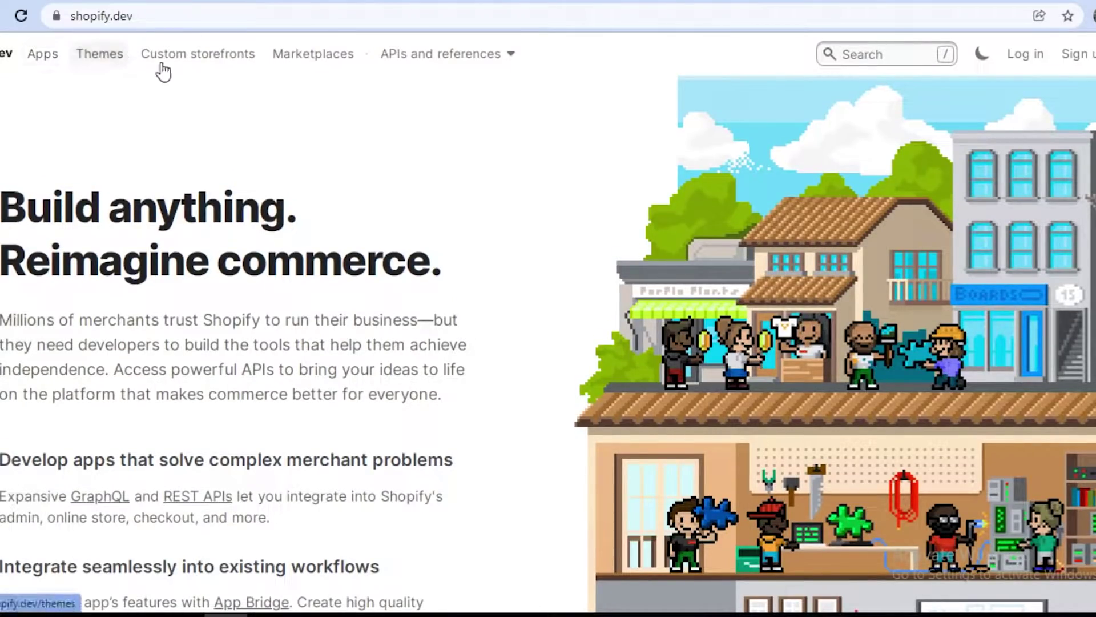
scroll(629, 344, "down", 7)
scroll(312, 347, "down", 6)
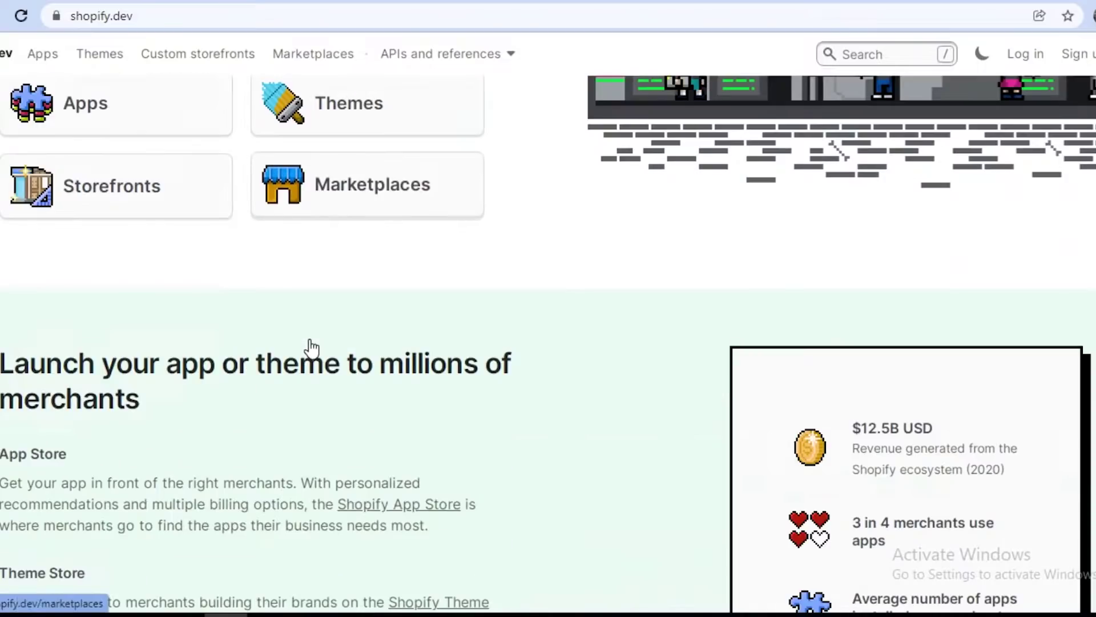
scroll(311, 347, "up", 3)
scroll(666, 379, "down", 4)
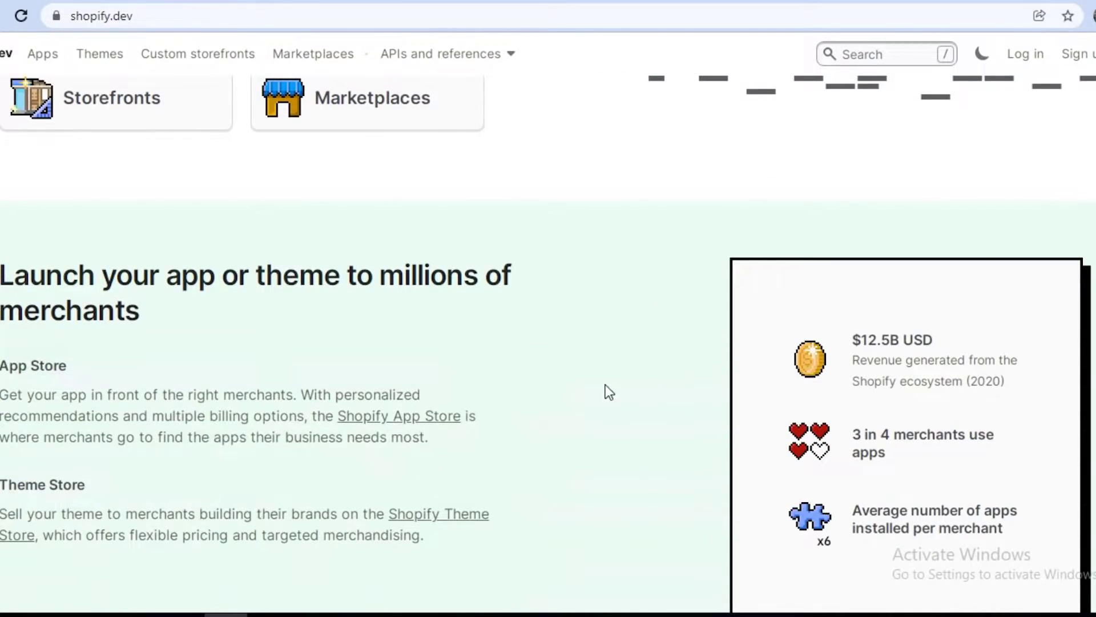
scroll(551, 396, "down", 3)
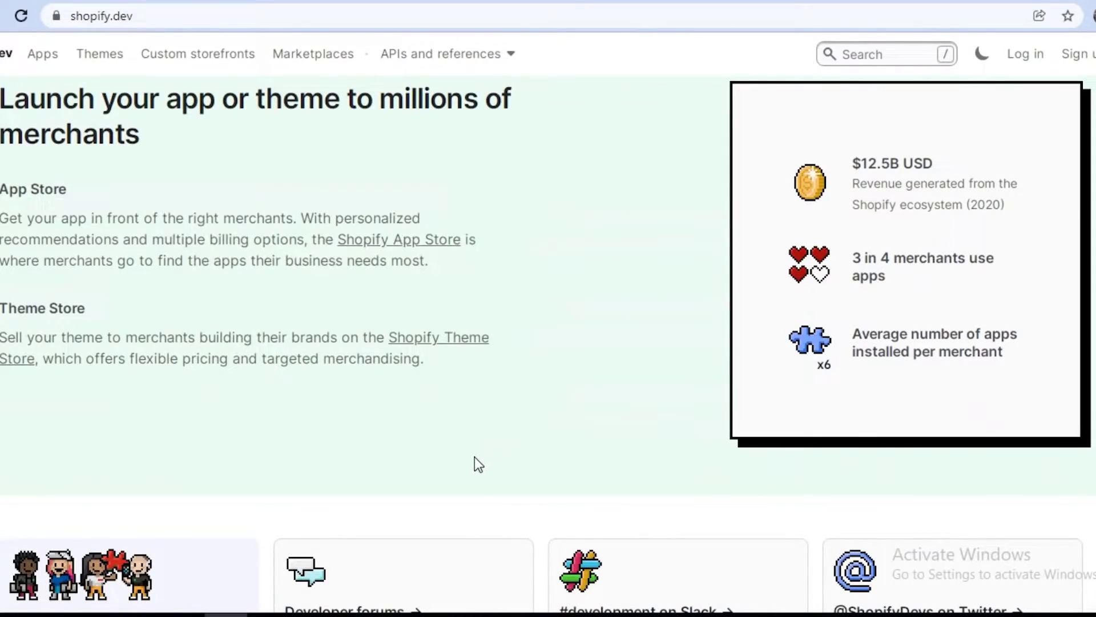
scroll(474, 463, "down", 2)
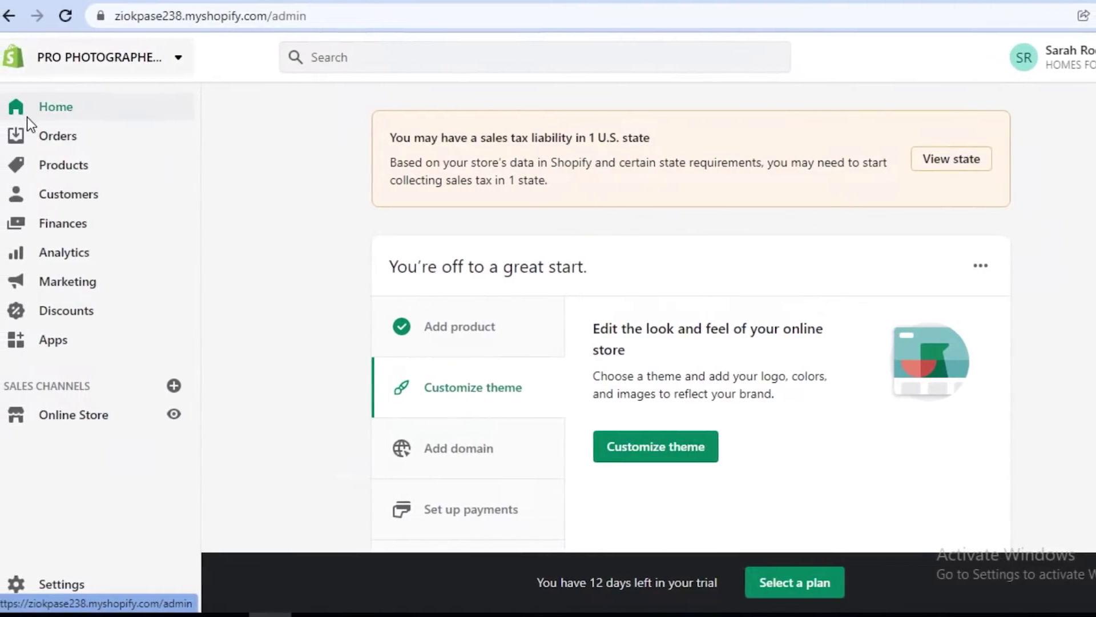
scroll(336, 105, "down", 3)
scroll(1049, 196, "up", 3)
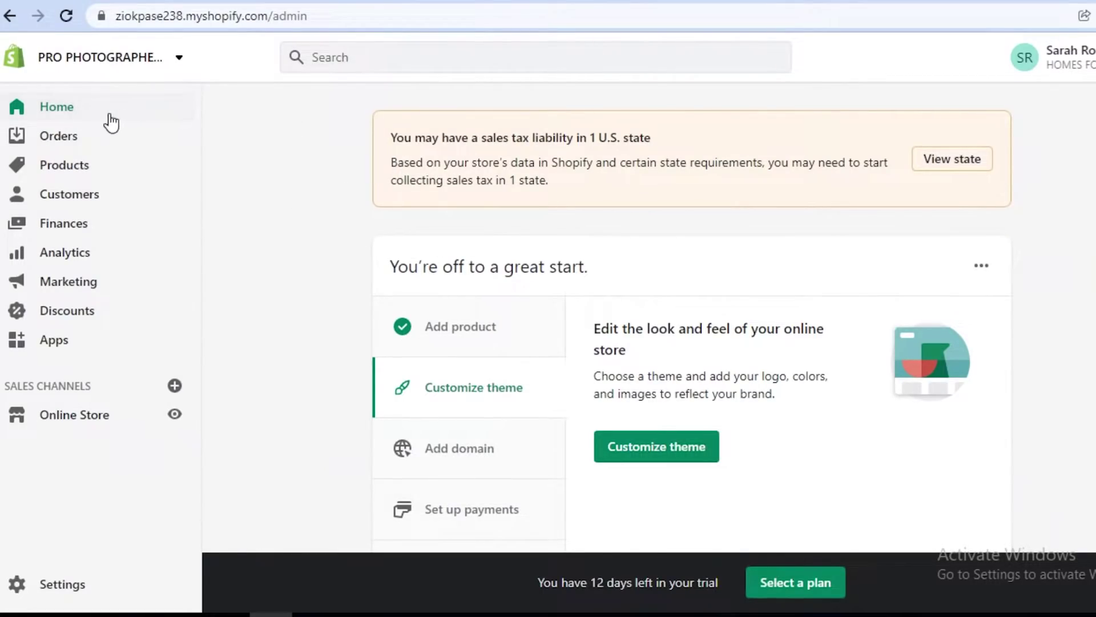
Step: Open and close the account menu, then scroll the setup guide again
left_click(1061, 62)
left_click(440, 208)
scroll(1079, 105, "down", 2)
scroll(692, 314, "up", 2)
scroll(1048, 235, "down", 4)
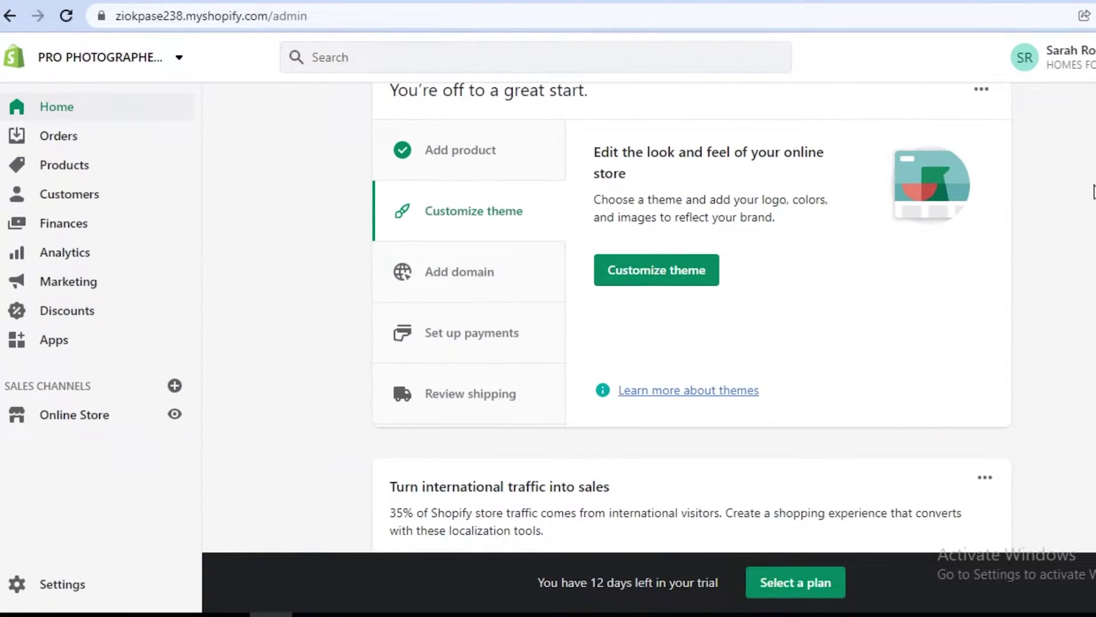
scroll(692, 314, "down", 4)
scroll(692, 314, "up", 7)
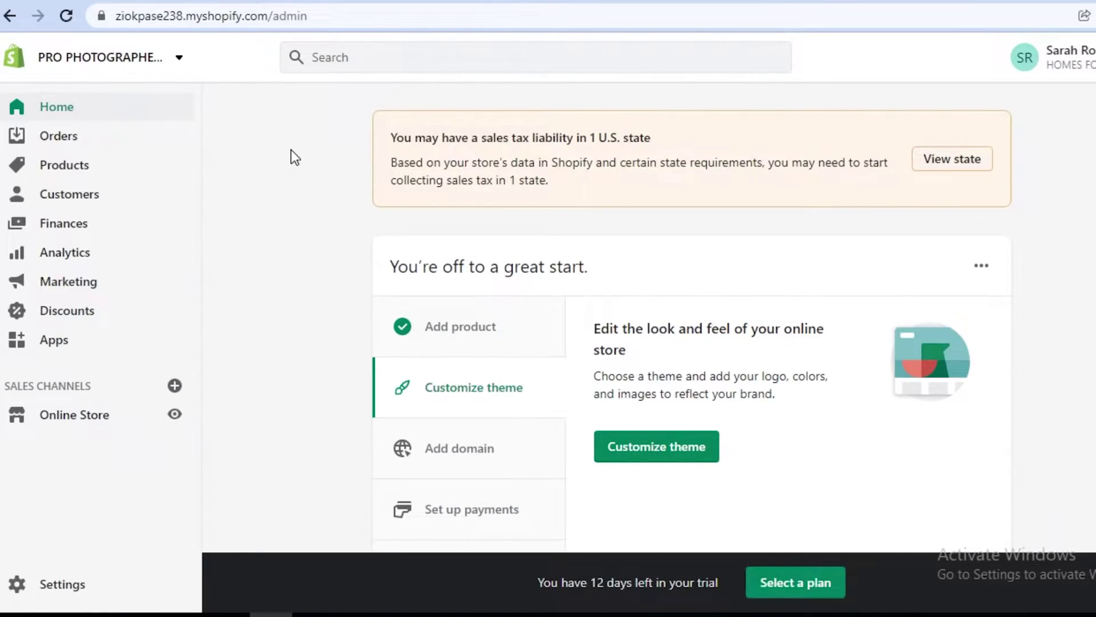
scroll(348, 260, "down", 6)
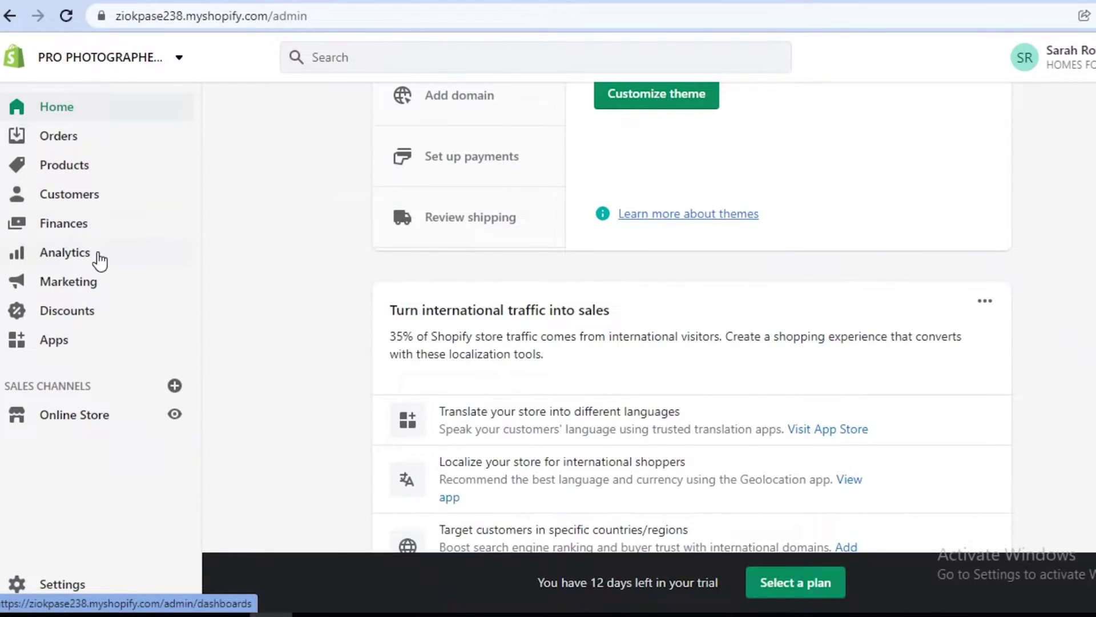
Step: Go to Online Store > Navigation and open the Main menu's item list
left_click(59, 419)
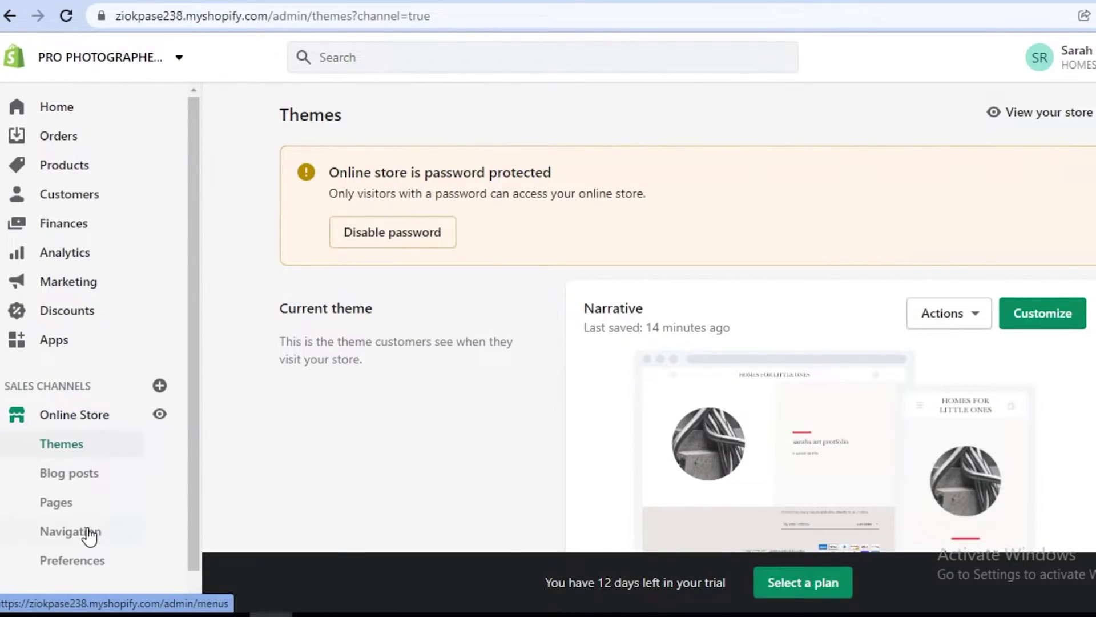
left_click(86, 532)
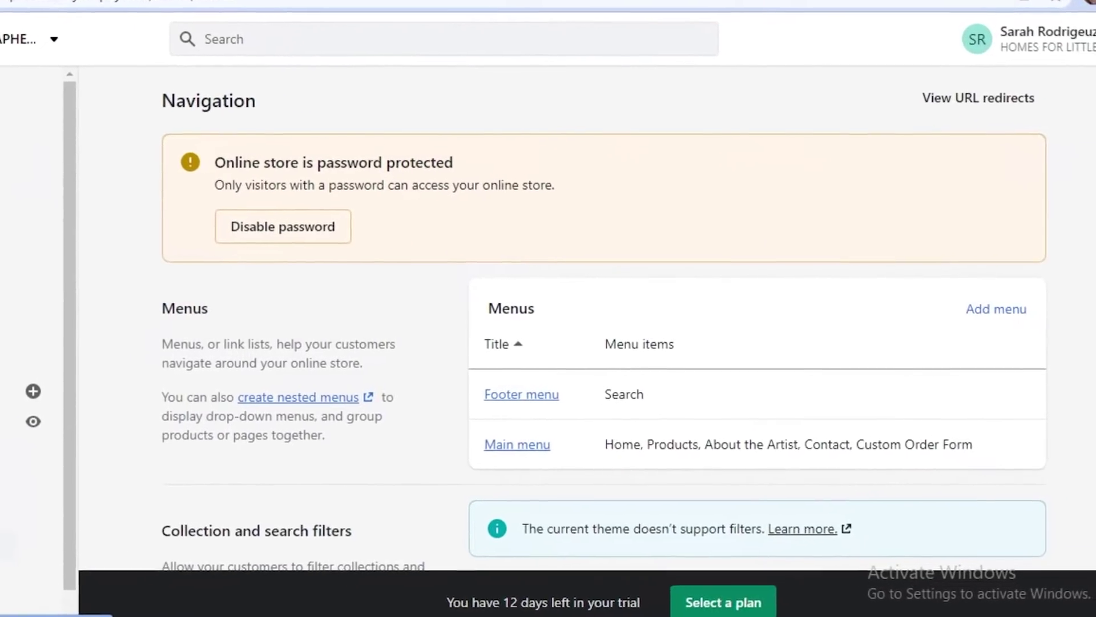
scroll(662, 342, "down", 3)
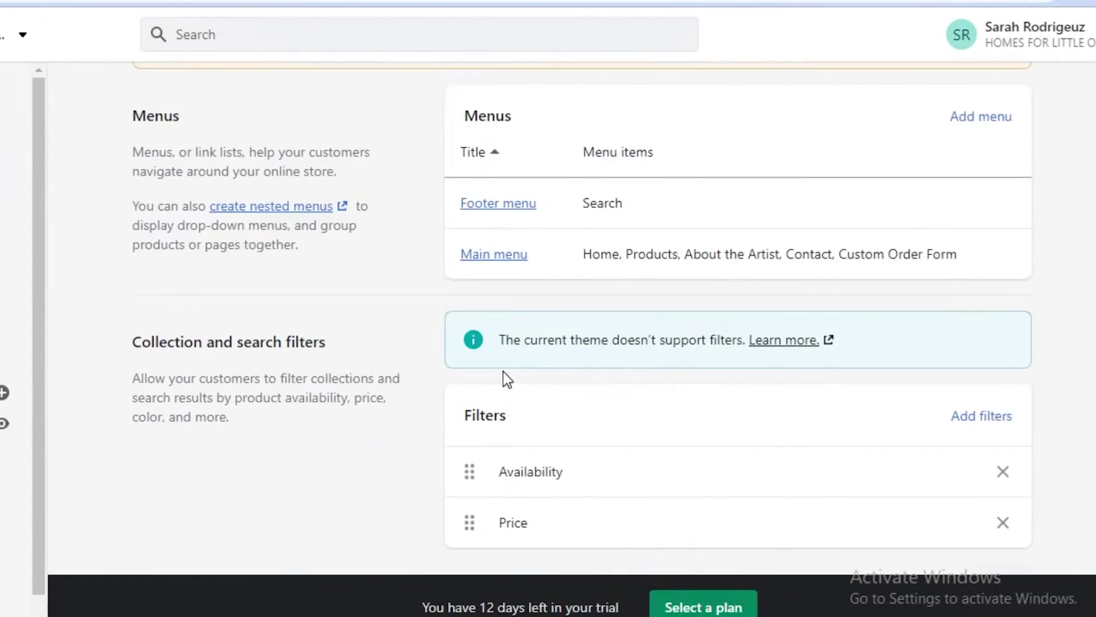
left_click(510, 262)
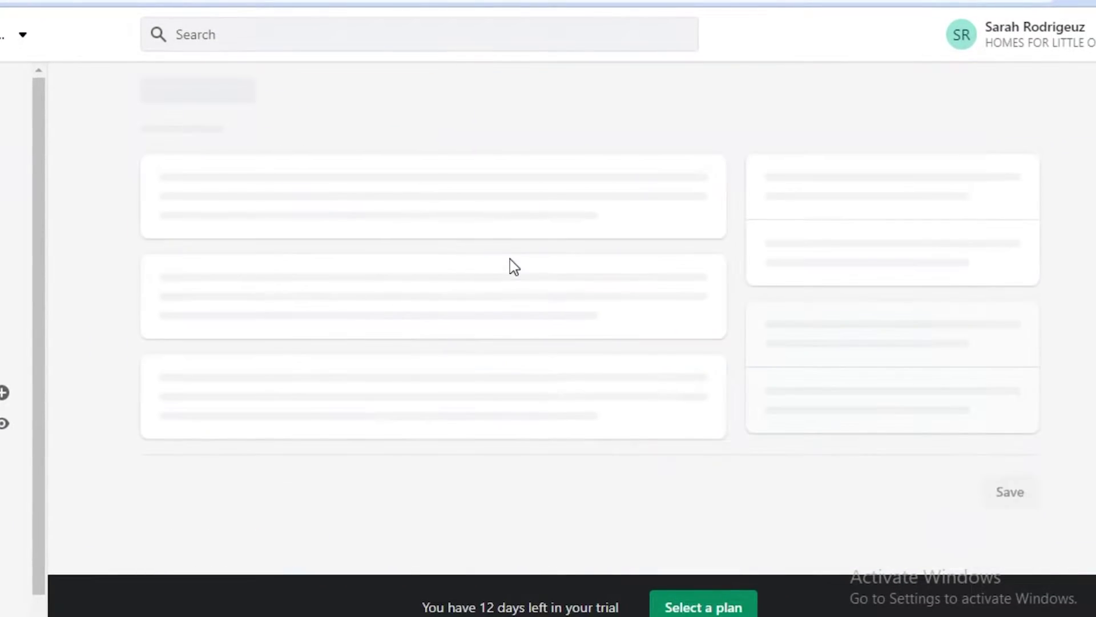
scroll(496, 330, "down", 3)
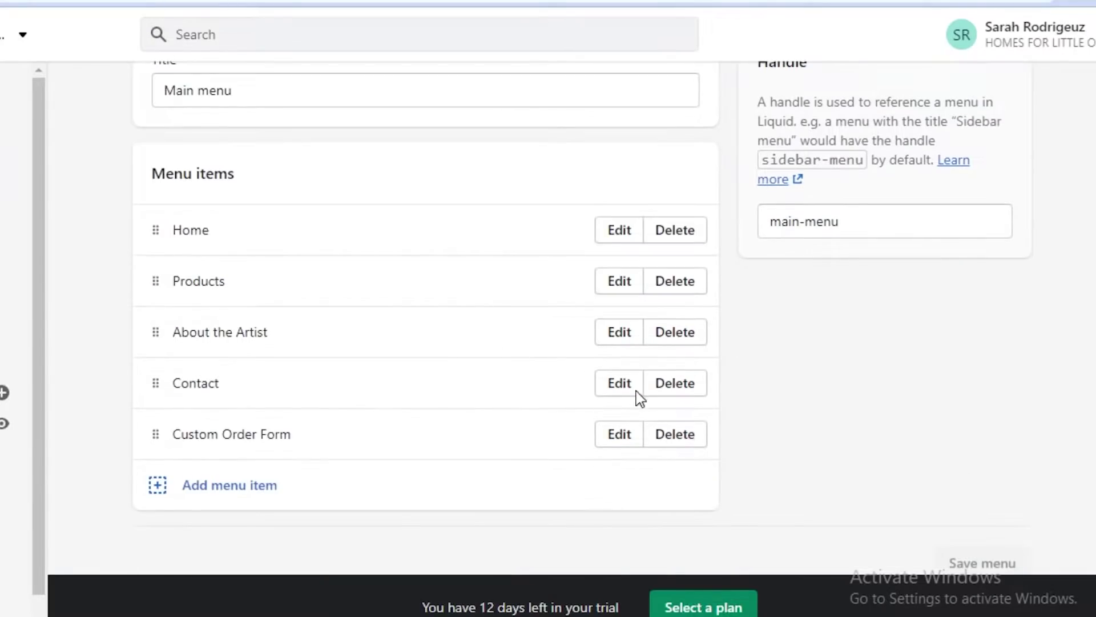
Step: Delete About the Artist, Custom Order Form, Products and Contact, then start a new menu item
left_click(679, 334)
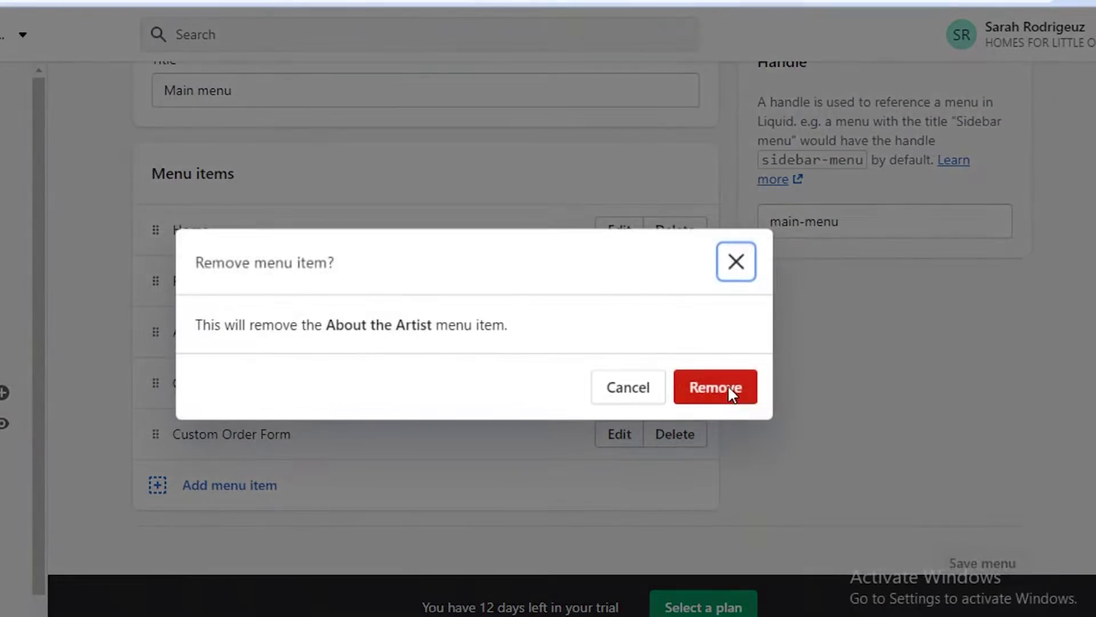
left_click(726, 385)
left_click(675, 401)
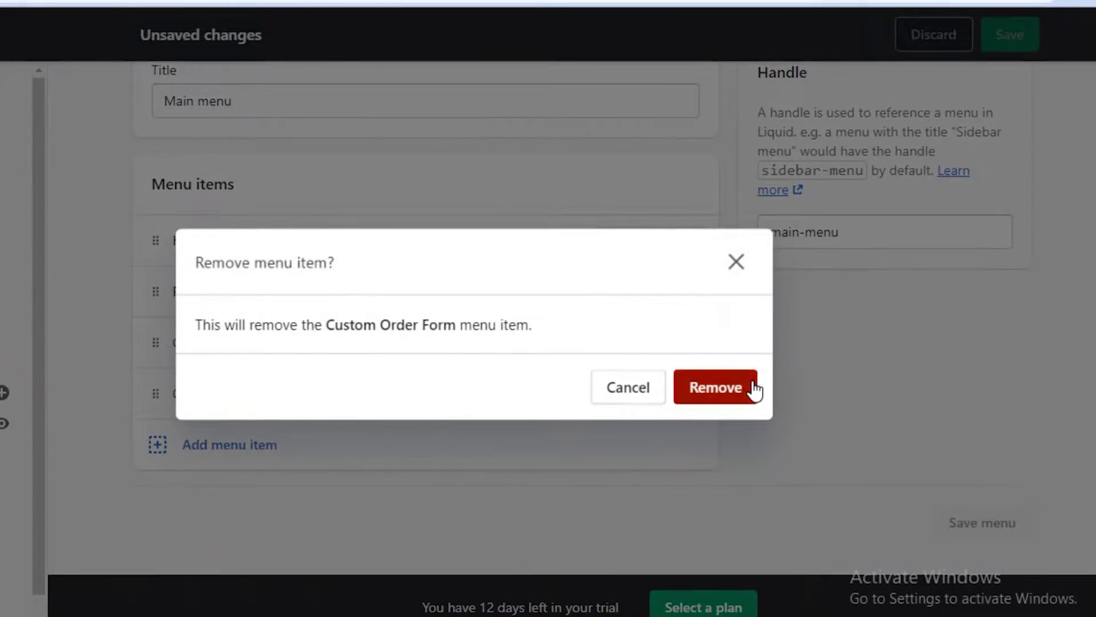
left_click(750, 387)
left_click(676, 343)
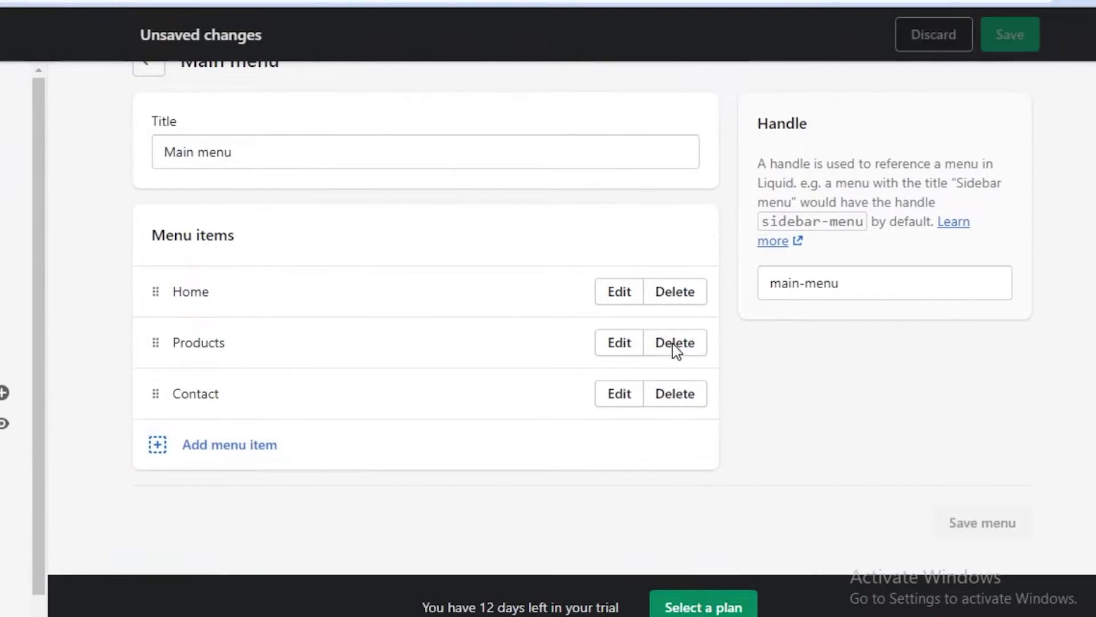
left_click(678, 378)
left_click(677, 379)
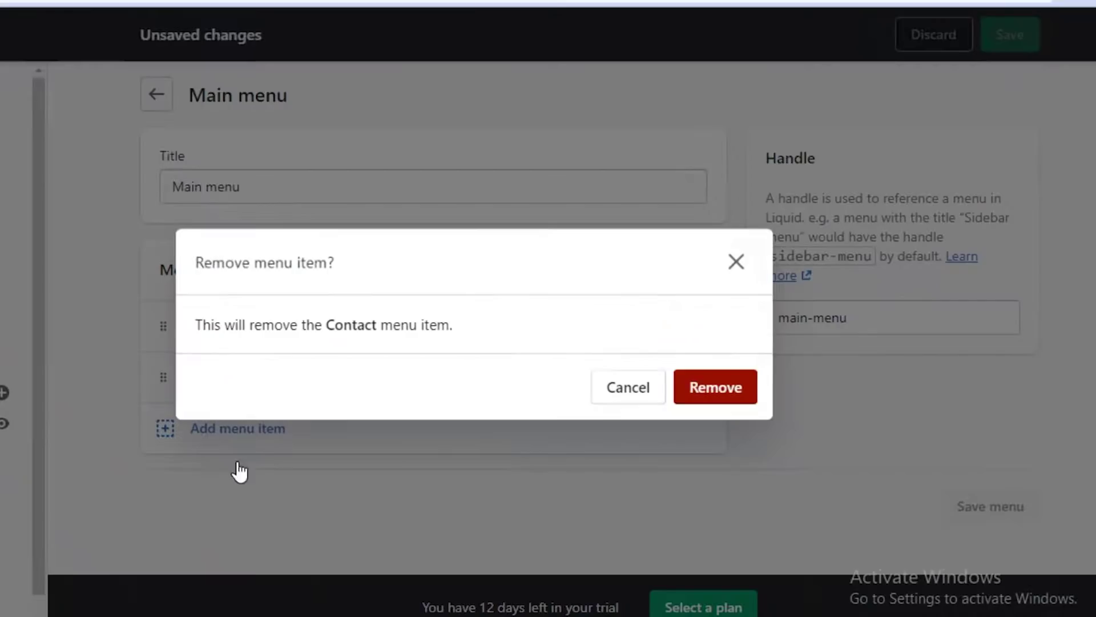
key("Return")
left_click(240, 394)
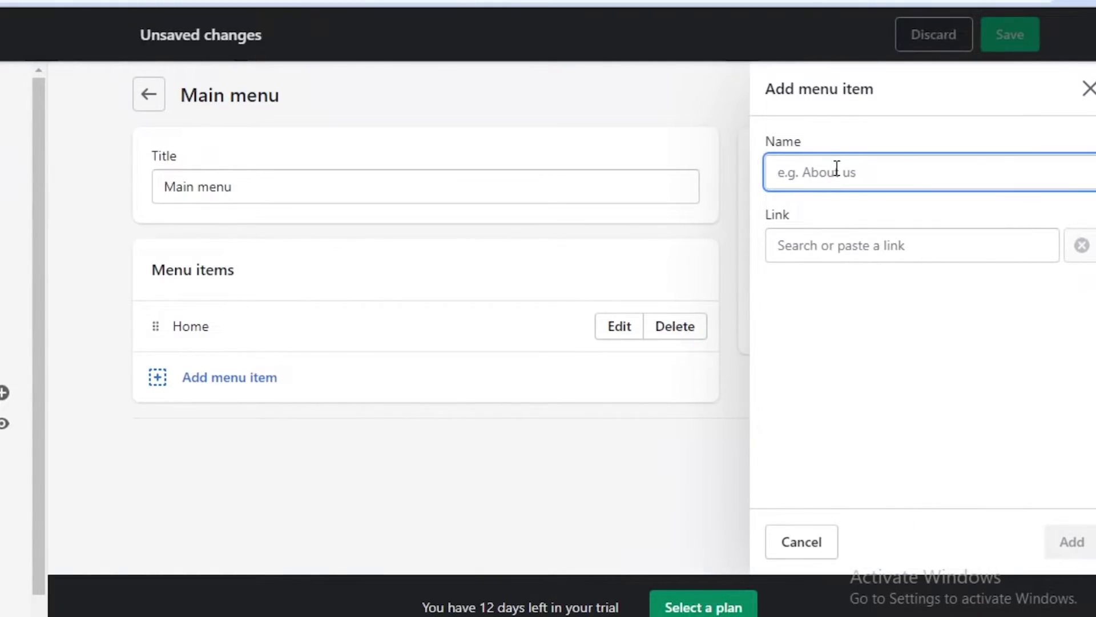
Step: Add a MY SERVICES menu item linked to Products > All products
left_click(836, 169)
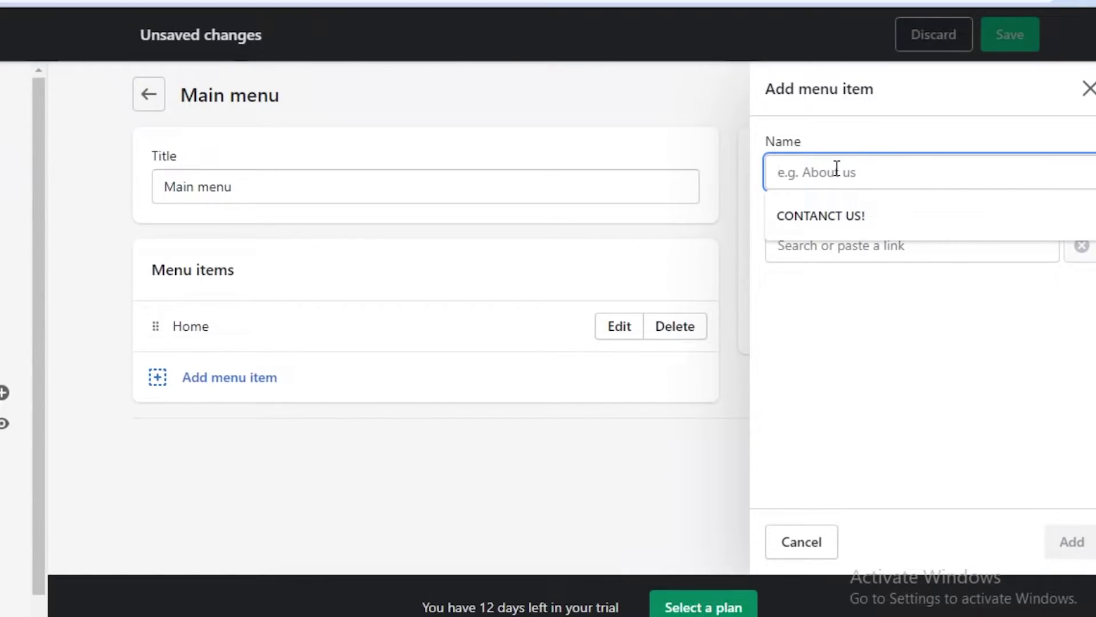
type("MY SERVICES")
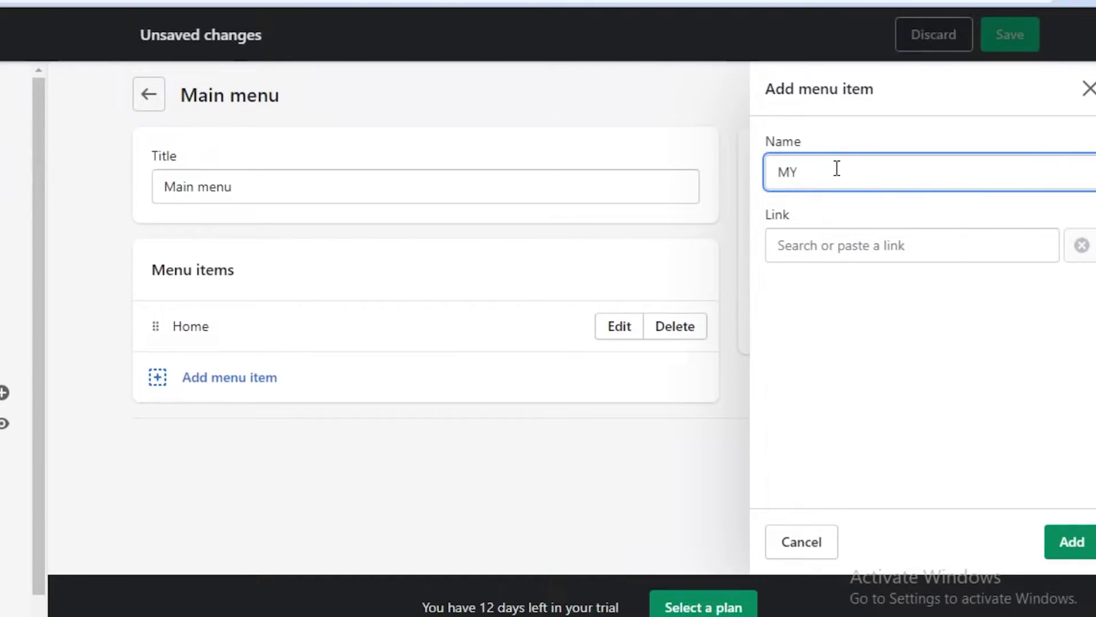
left_click(857, 243)
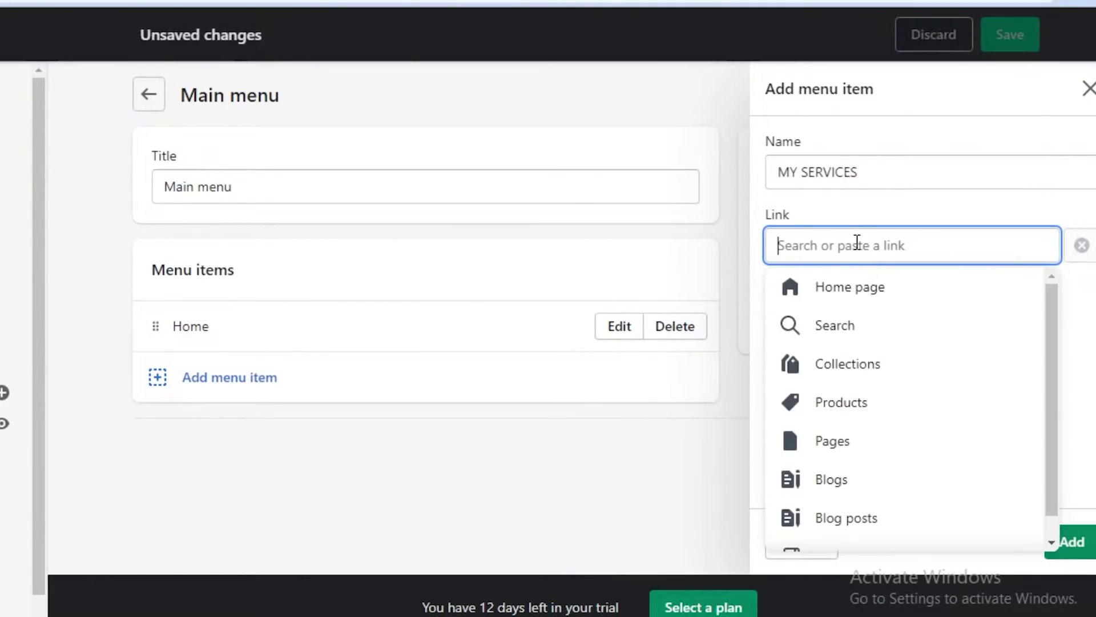
left_click(833, 403)
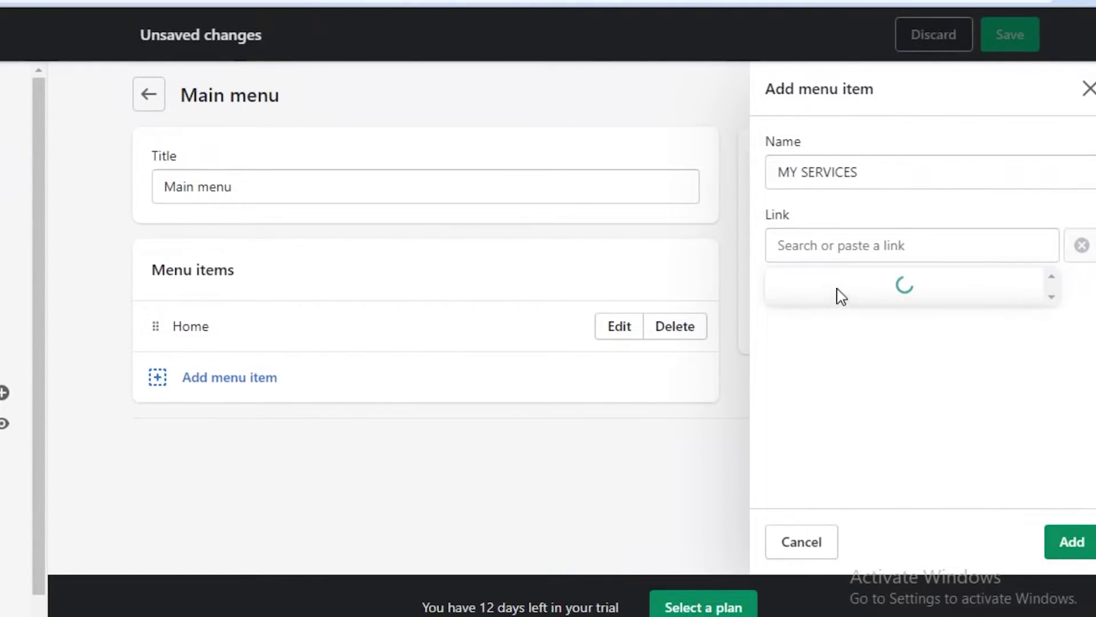
left_click(816, 326)
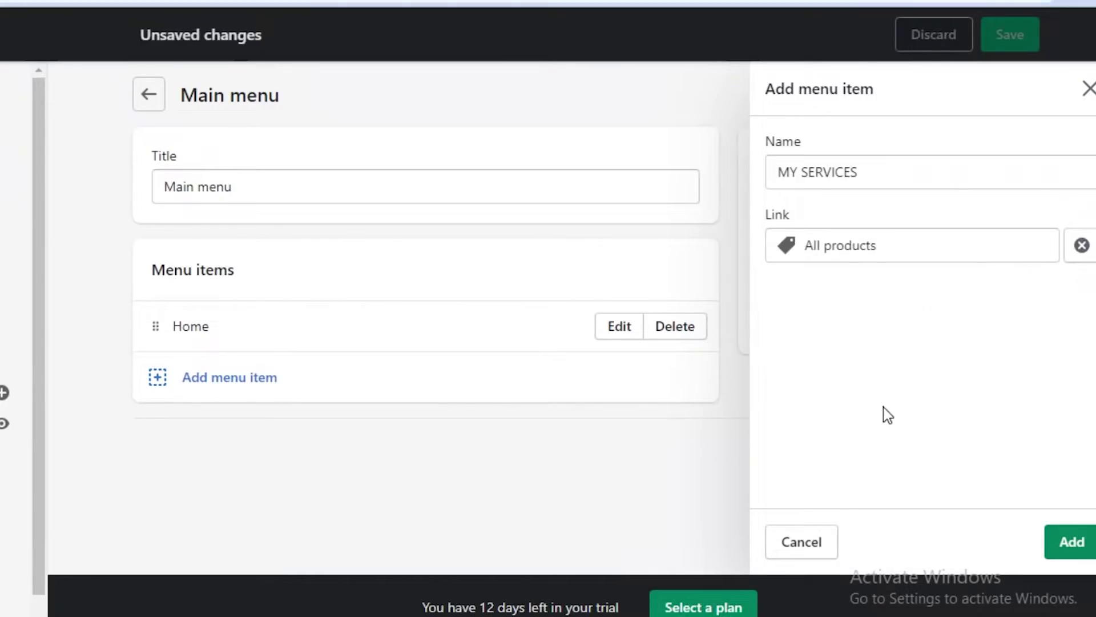
left_click(1059, 535)
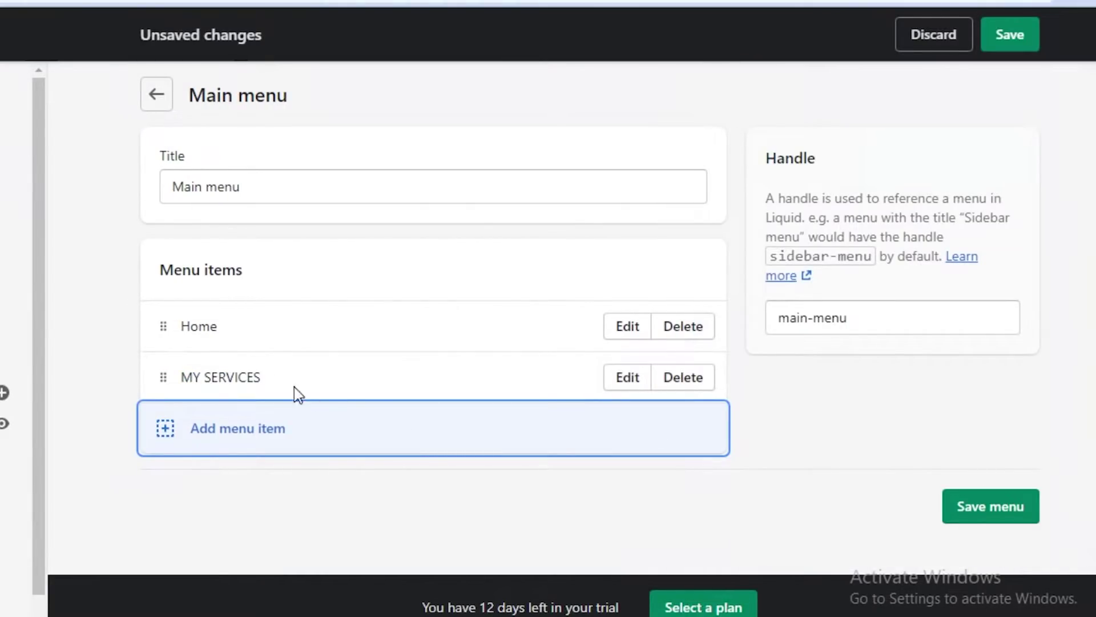
Step: Add a CONTACT item linked to the Contact page and save the Main menu
left_click(200, 428)
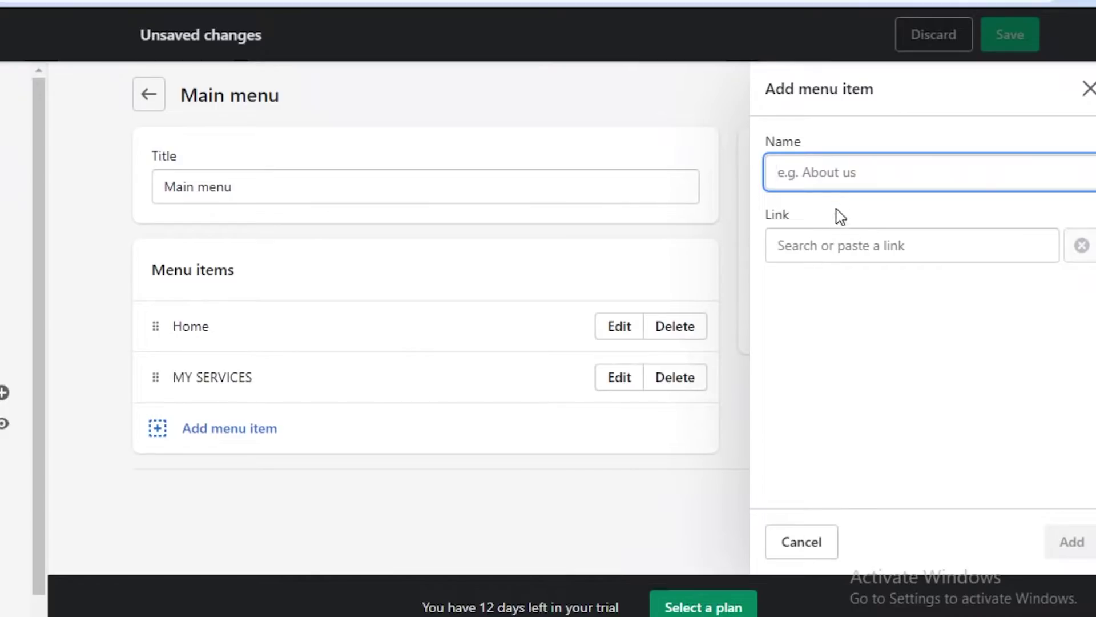
type("CONTACT")
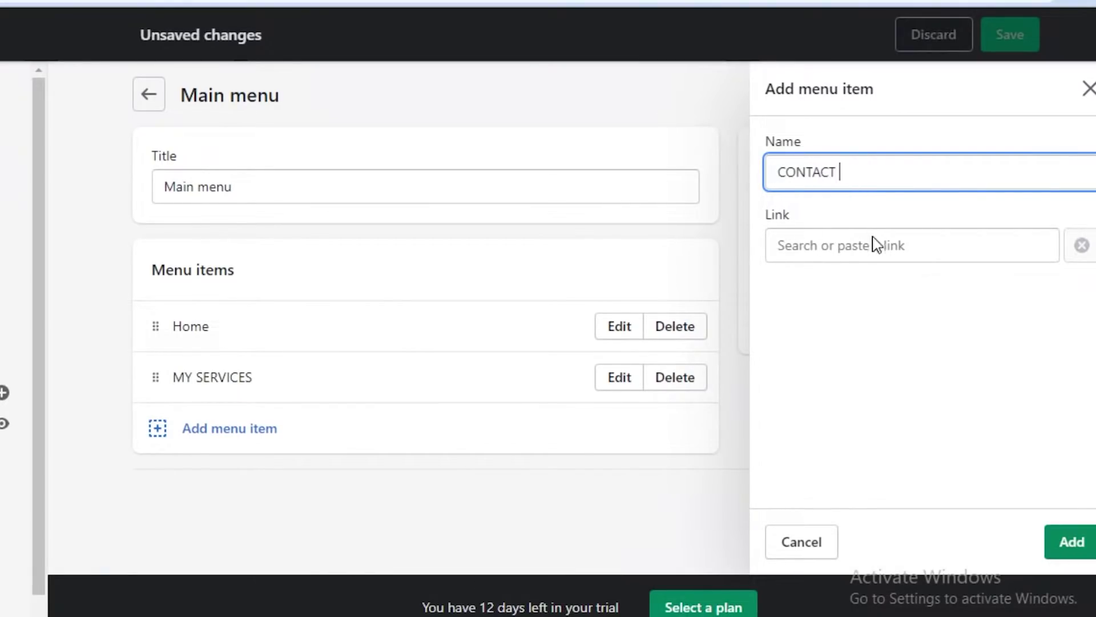
left_click(874, 243)
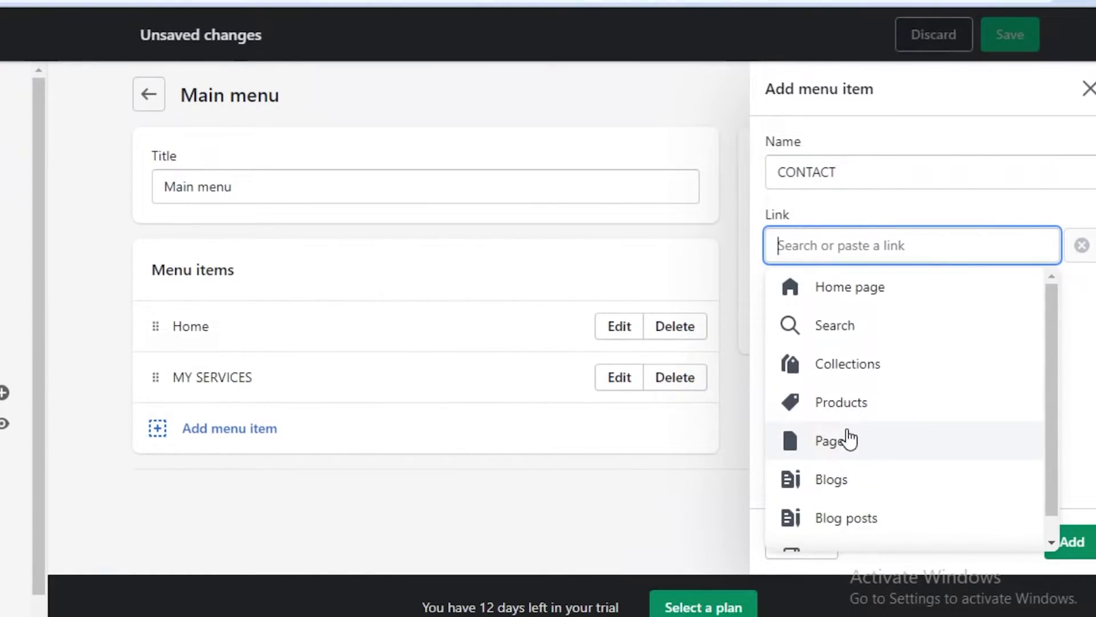
left_click(849, 439)
left_click(859, 334)
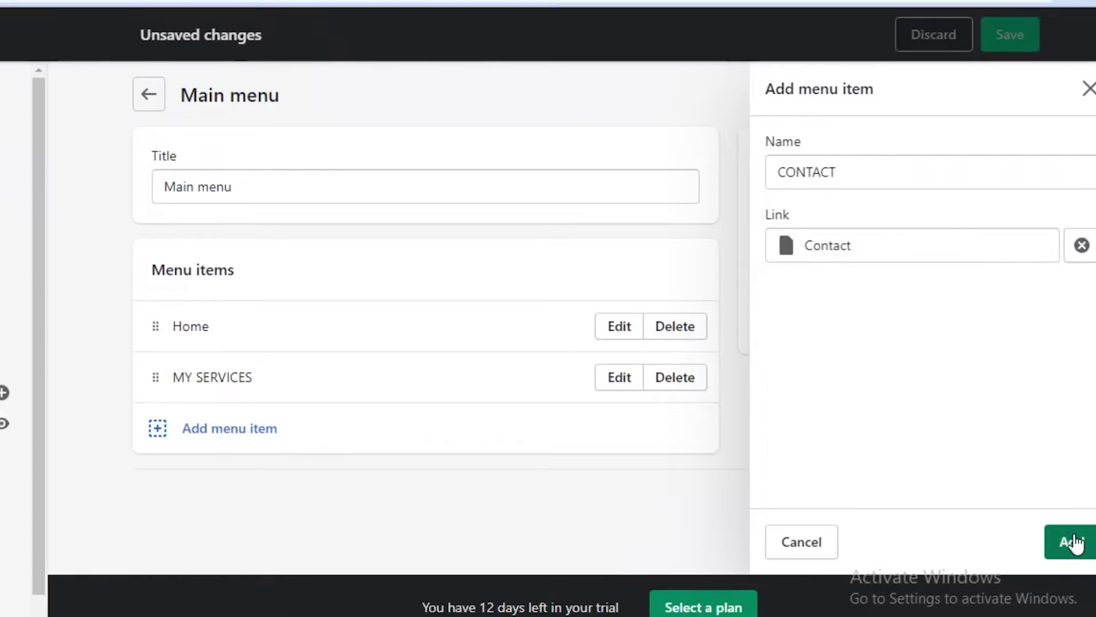
left_click(1072, 541)
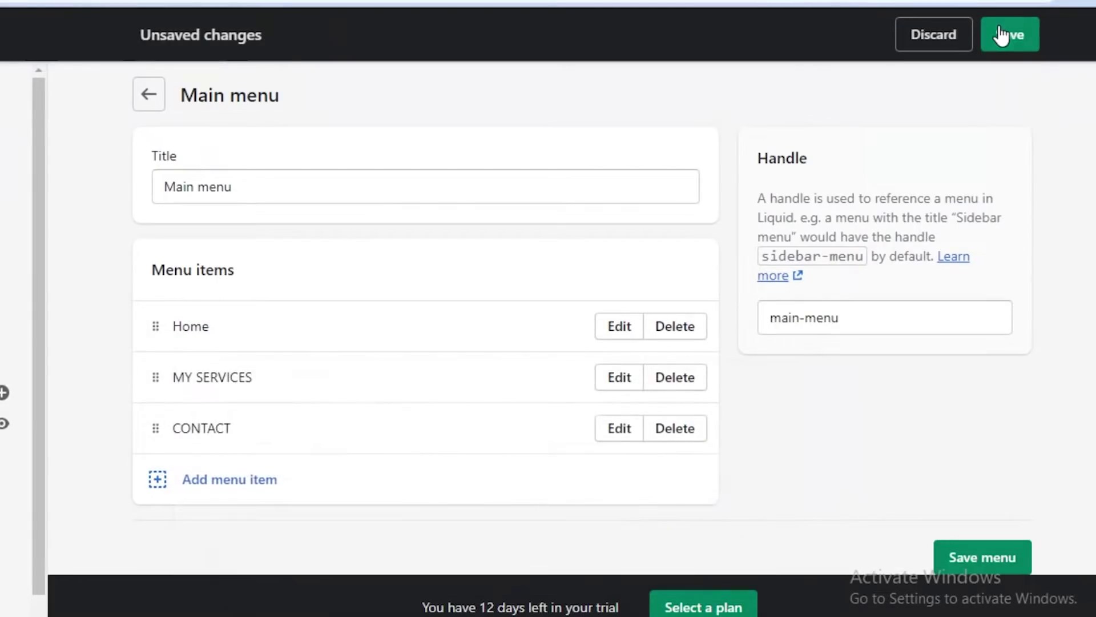
left_click(998, 34)
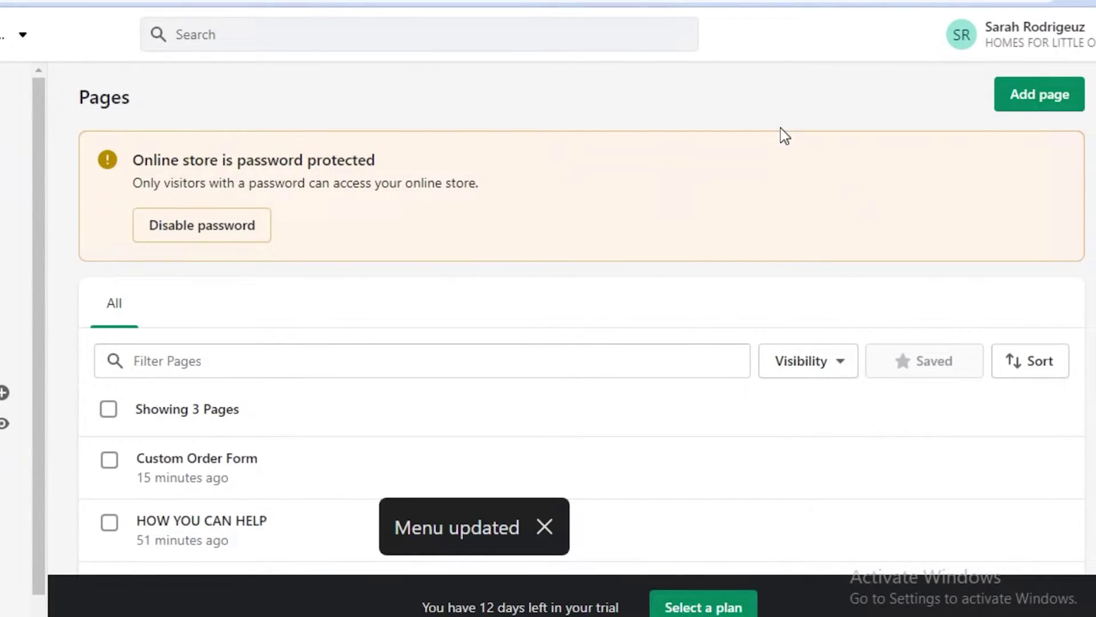
Step: Create and save a page titled 'MY WOKR', then return to the Pages list
left_click(1022, 103)
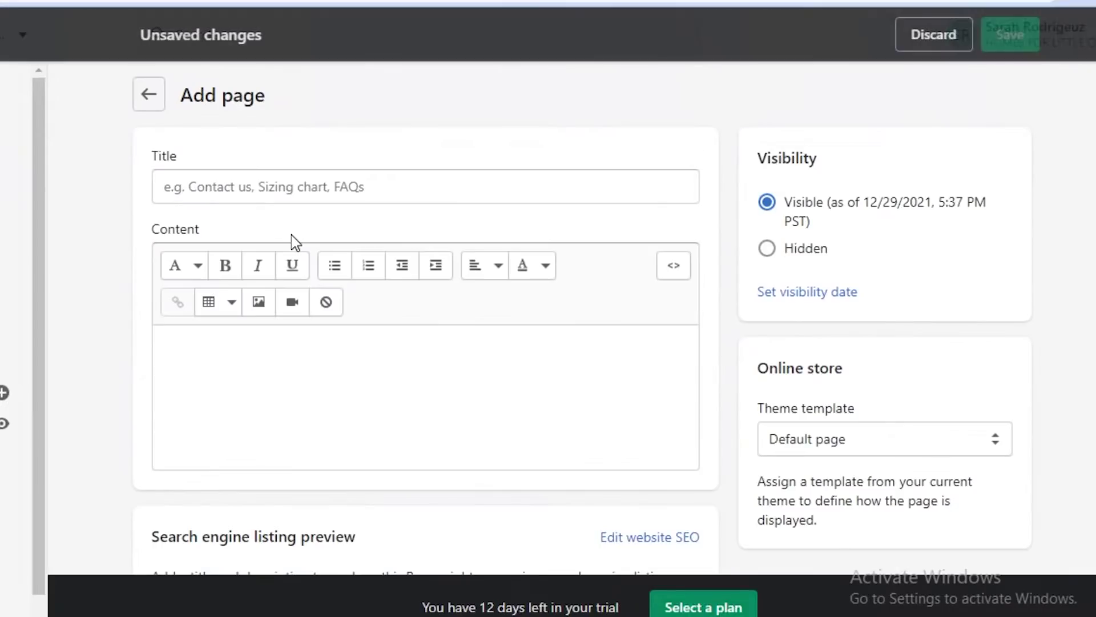
left_click(331, 178)
type("MY WOKR")
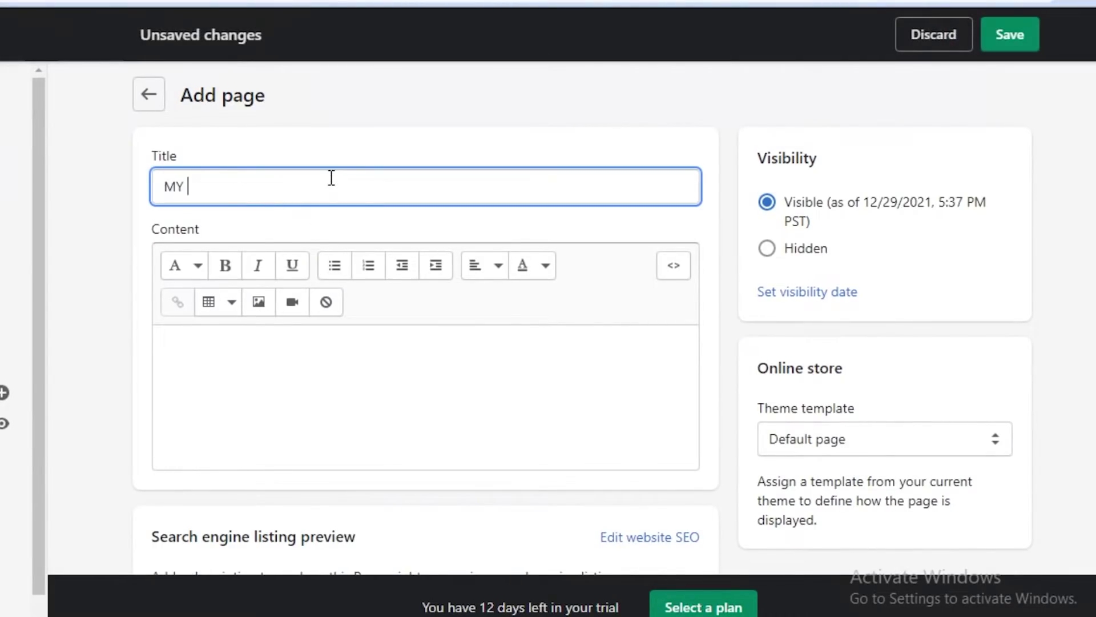
left_click(1008, 36)
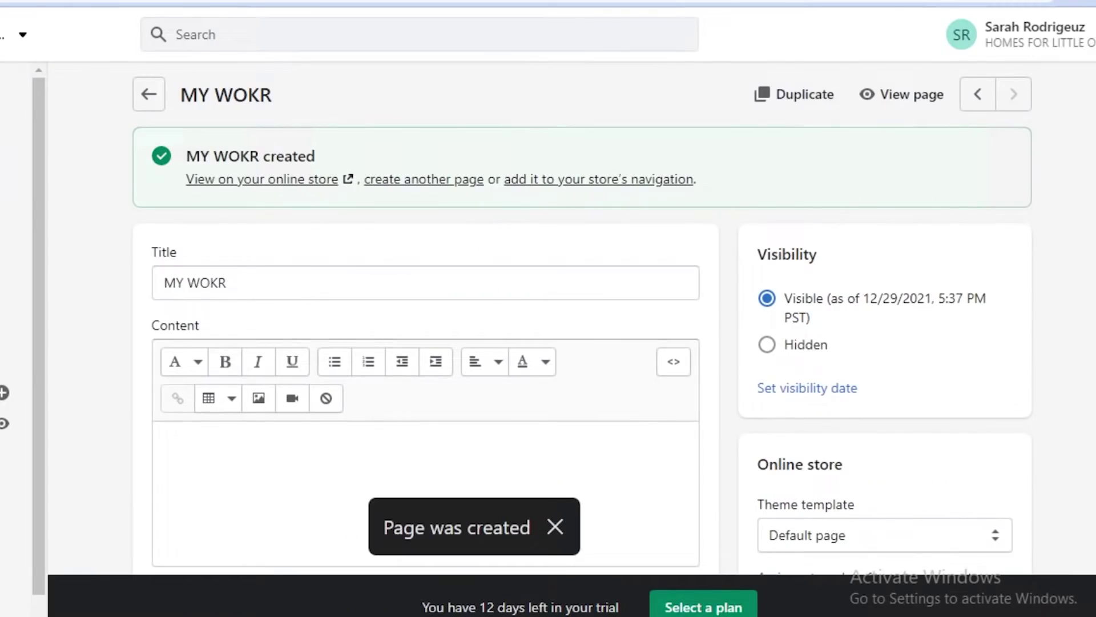
left_click(146, 98)
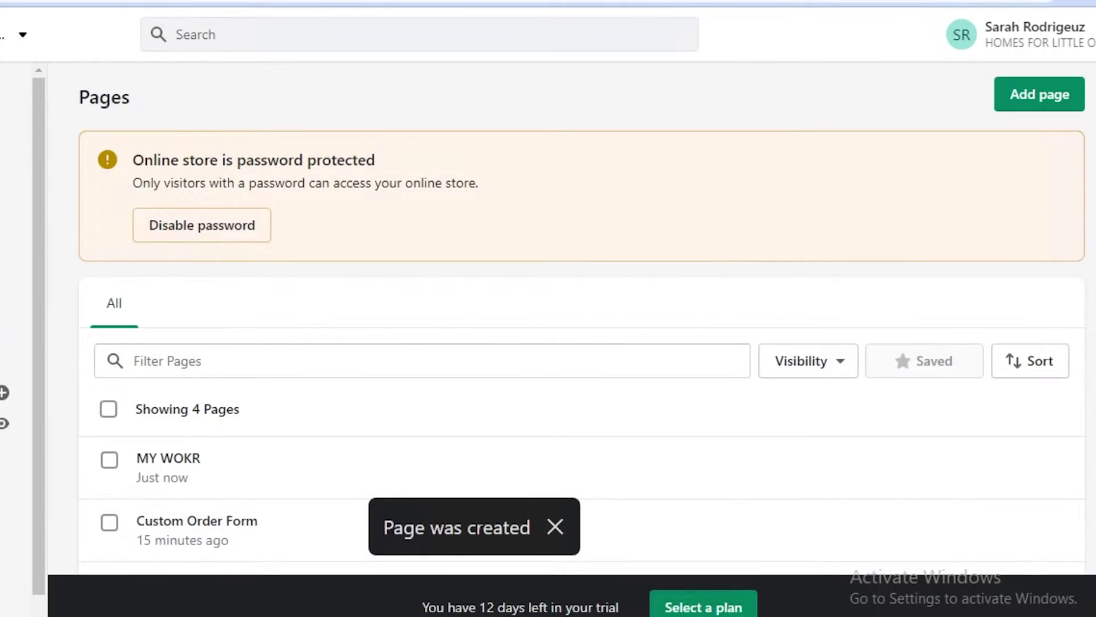
Step: Open the Main menu and start a 'My Work Protfolio' item, then cancel it
scroll(501, 448, "down", 2)
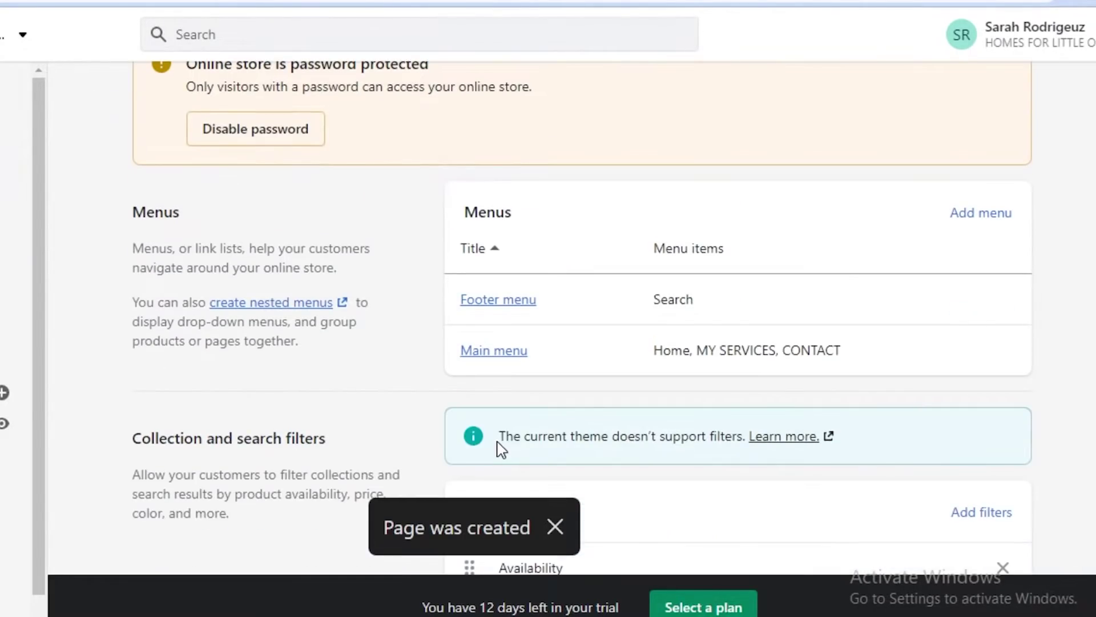
left_click(507, 351)
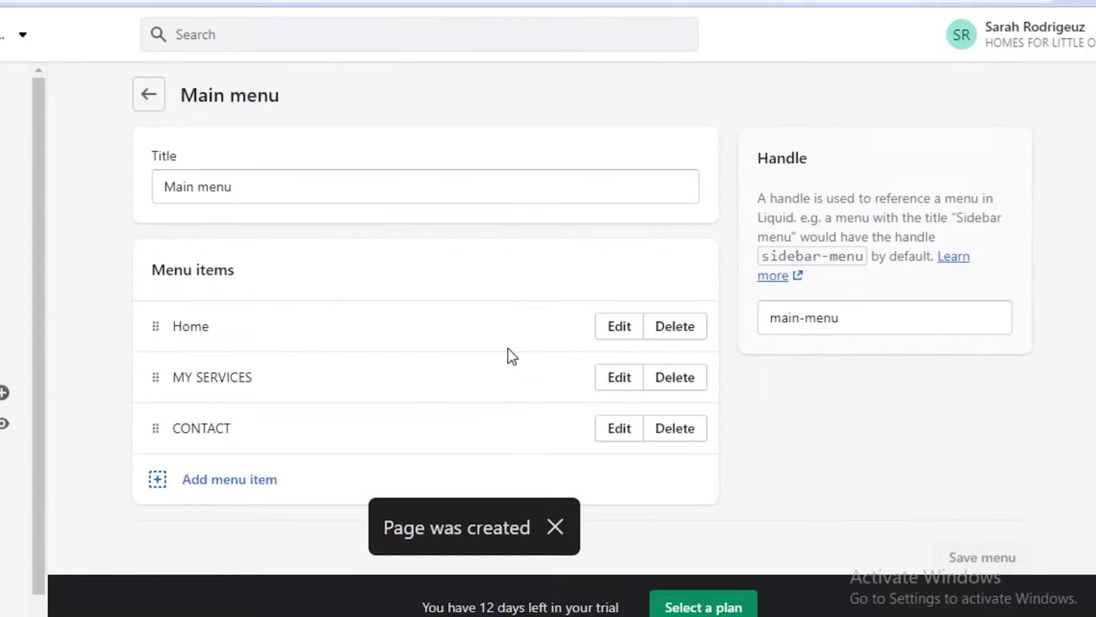
left_click(191, 484)
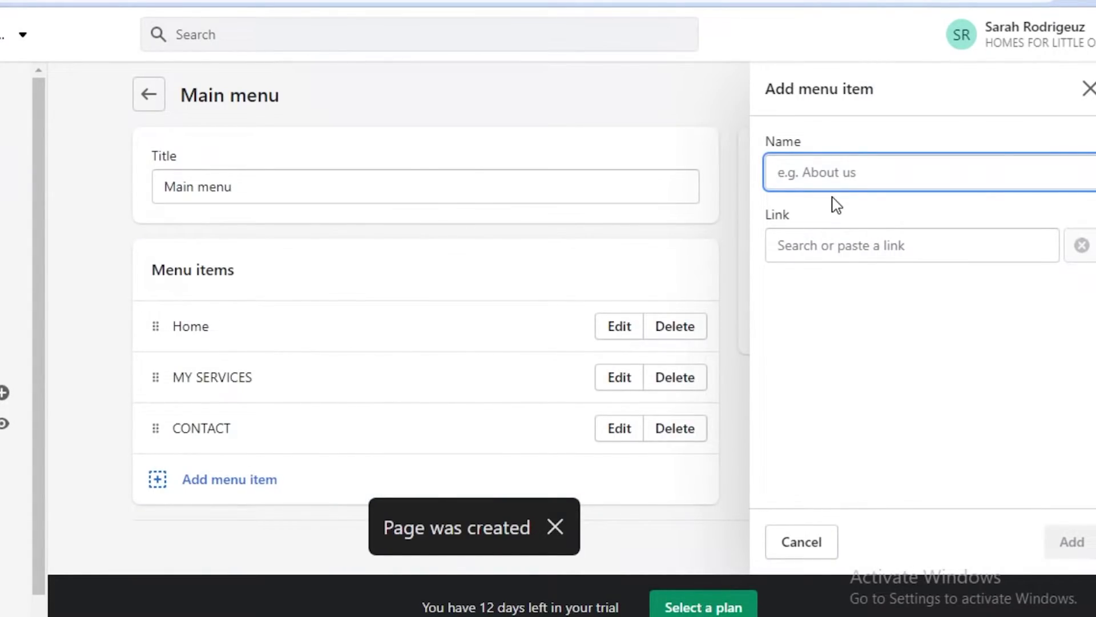
type("m")
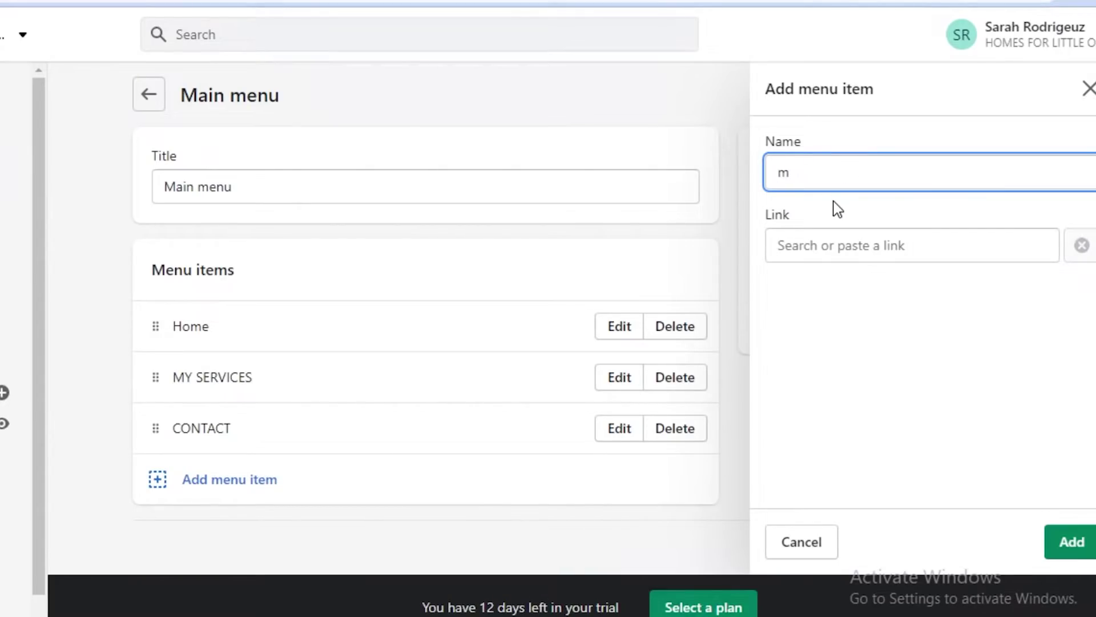
key("BackSpace")
type("My Work Protfoli")
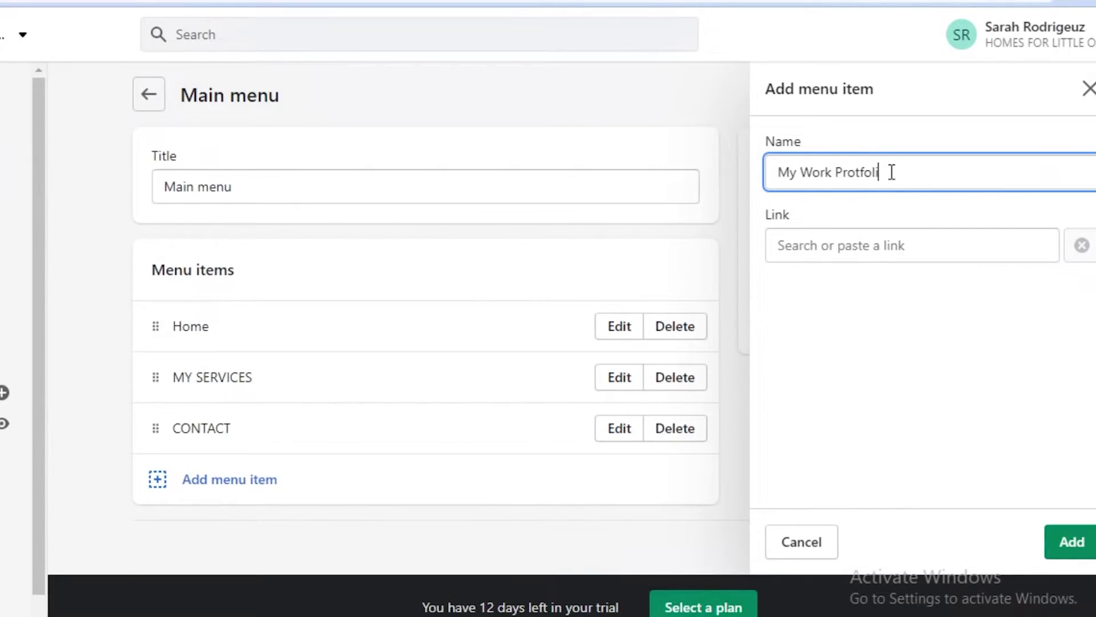
type("o")
left_click(898, 240)
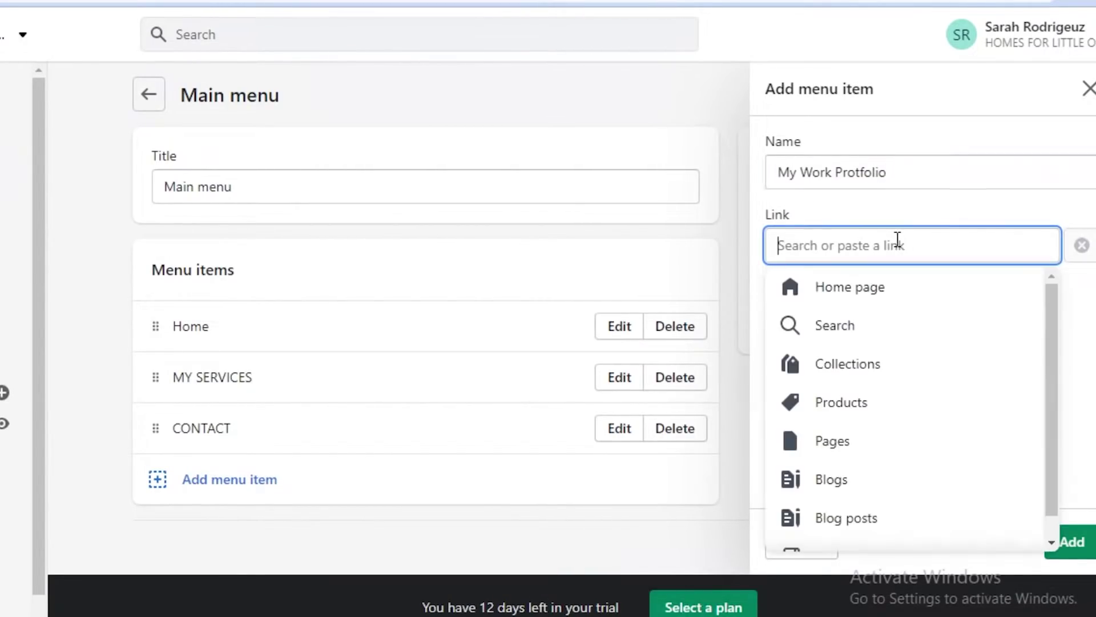
left_click(828, 440)
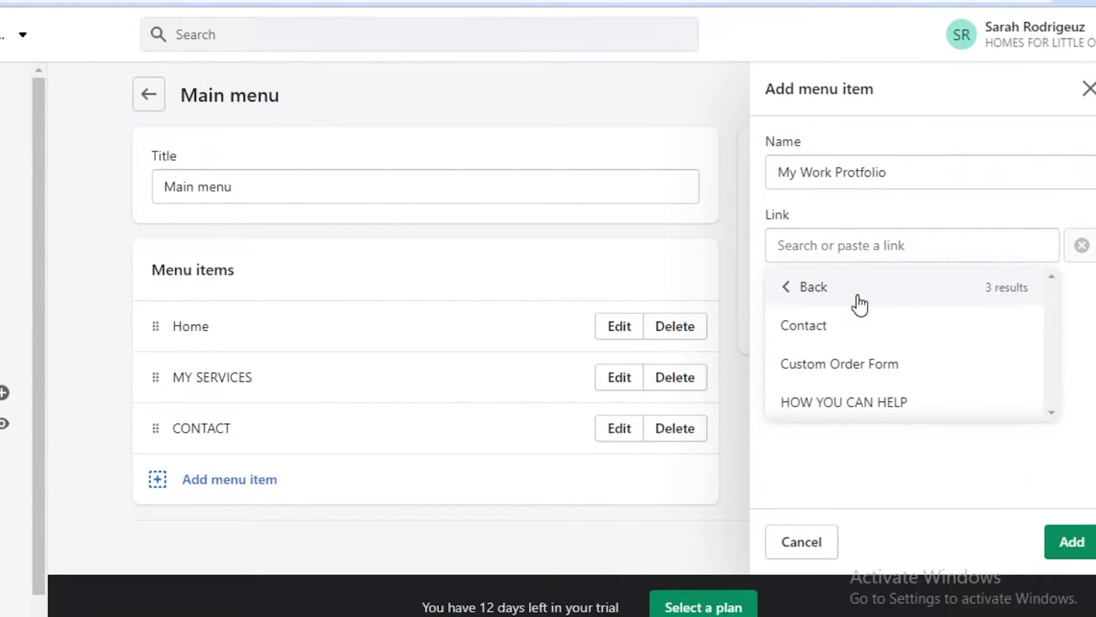
left_click(868, 472)
key("Escape")
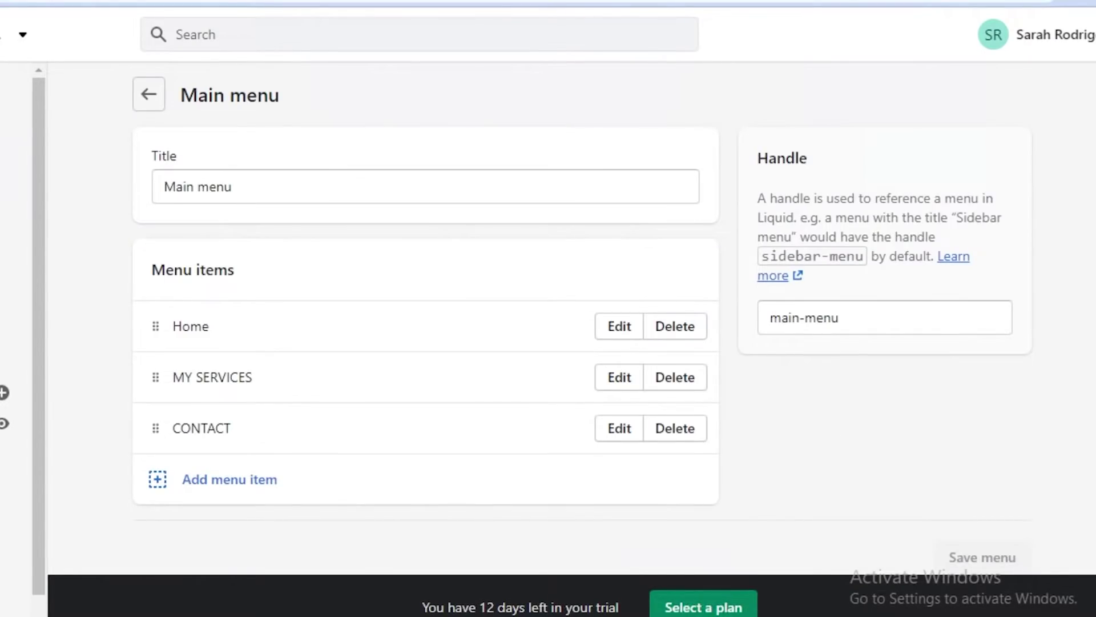
Step: Add 'My Work Portfolio' linked to the MY WOKR page and save the menu
left_click(197, 482)
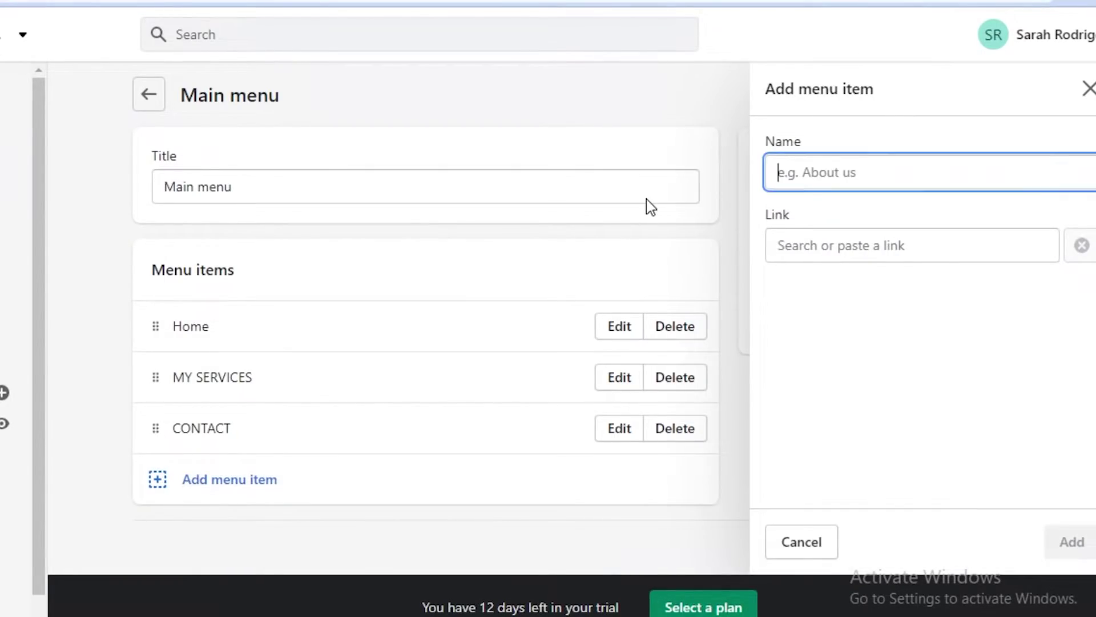
left_click(845, 167)
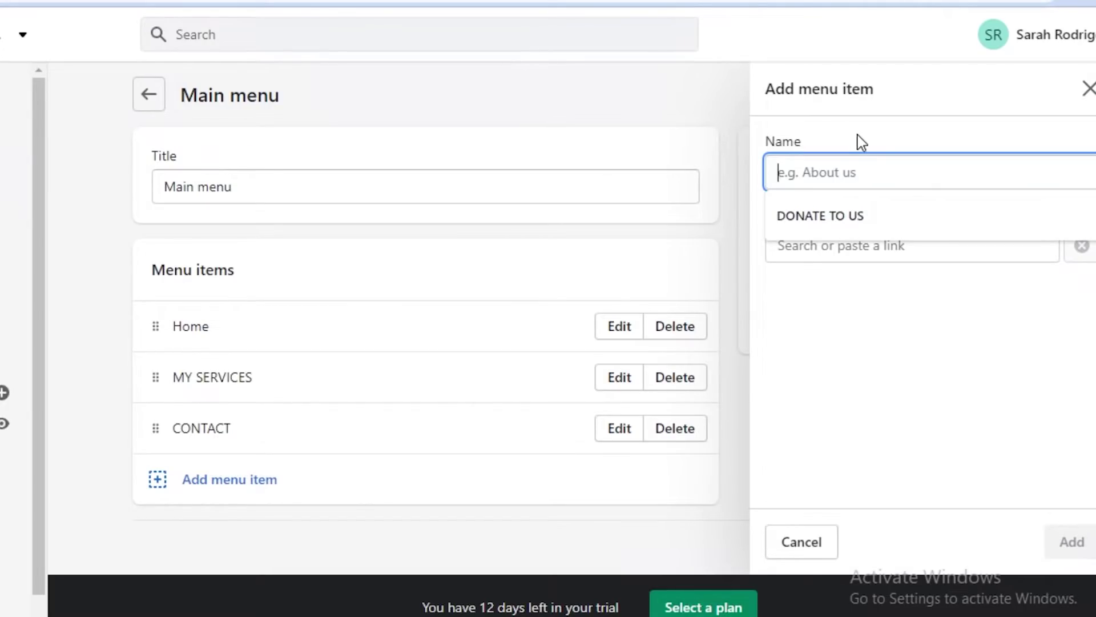
type("My Work Po")
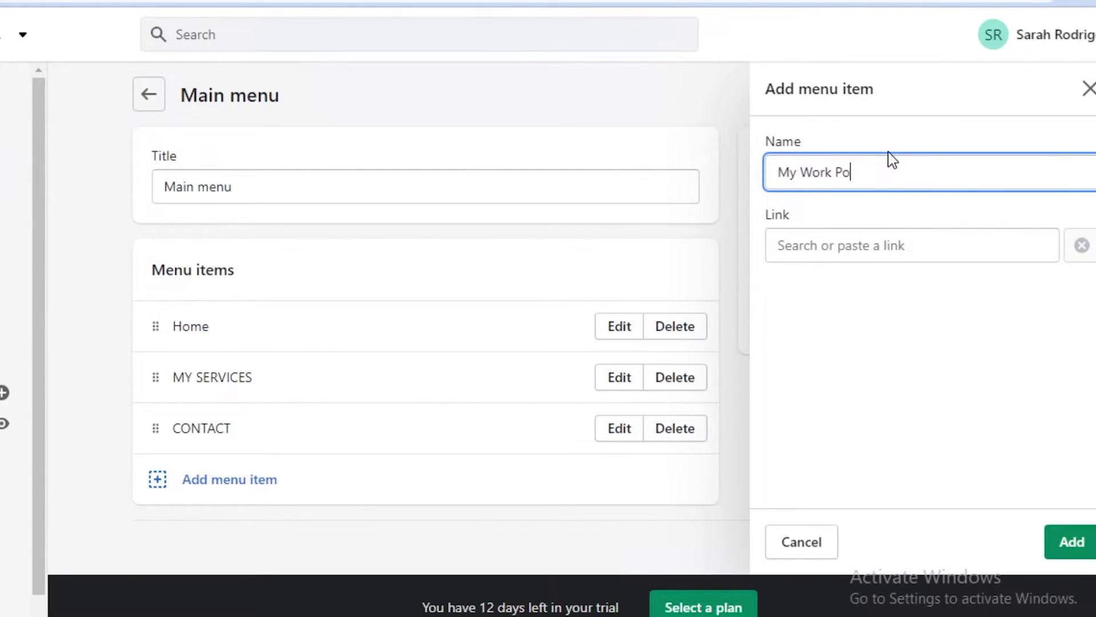
type("rtfolio")
left_click(777, 244)
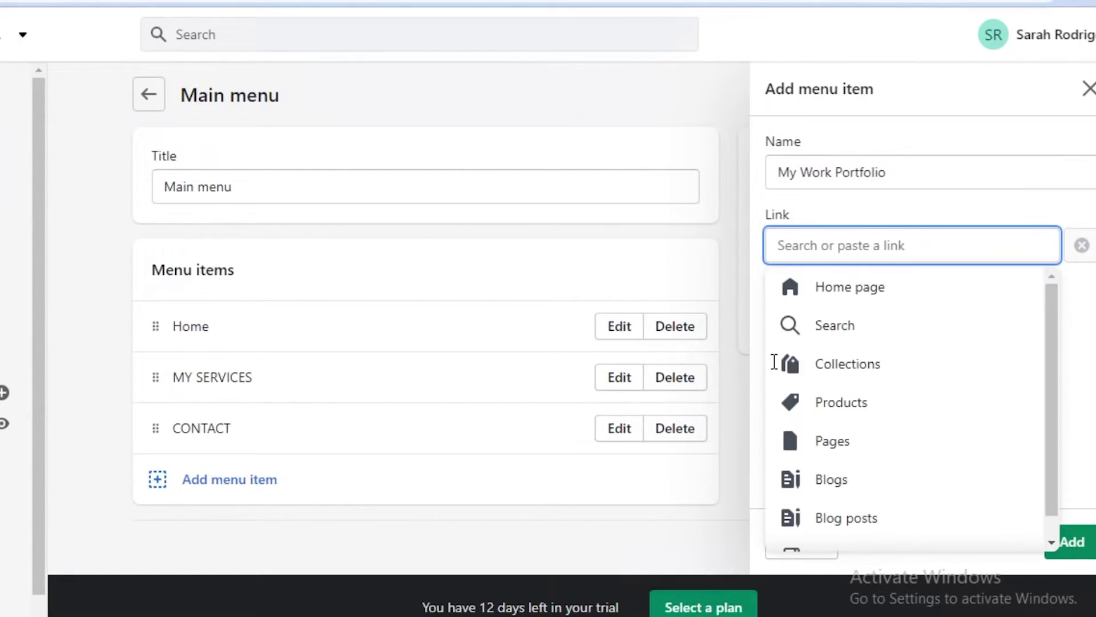
left_click(829, 439)
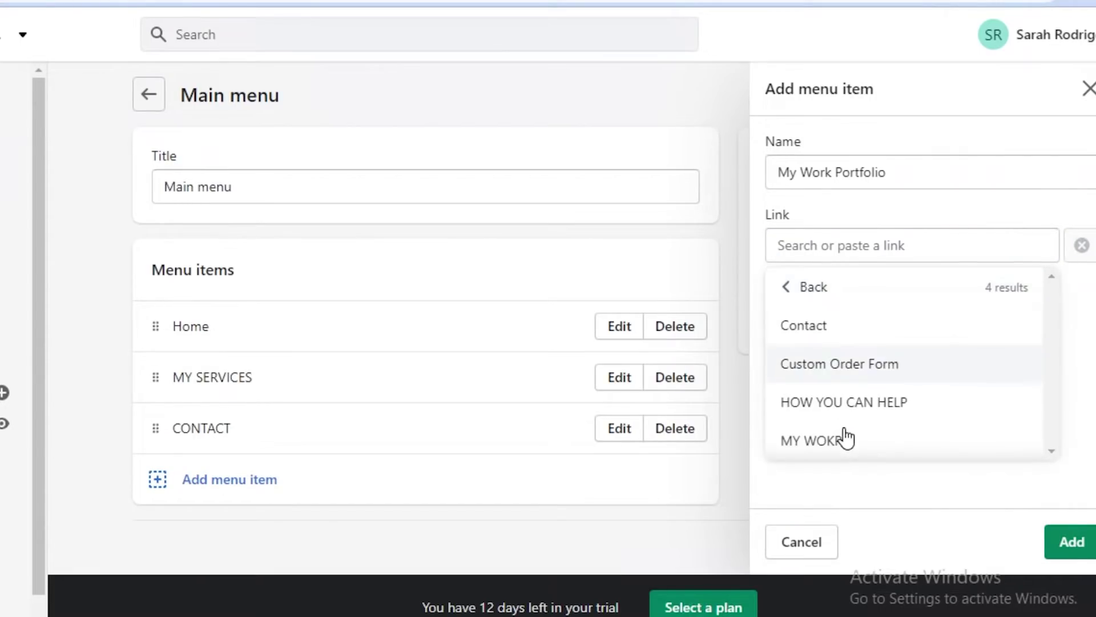
left_click(844, 440)
left_click(1063, 540)
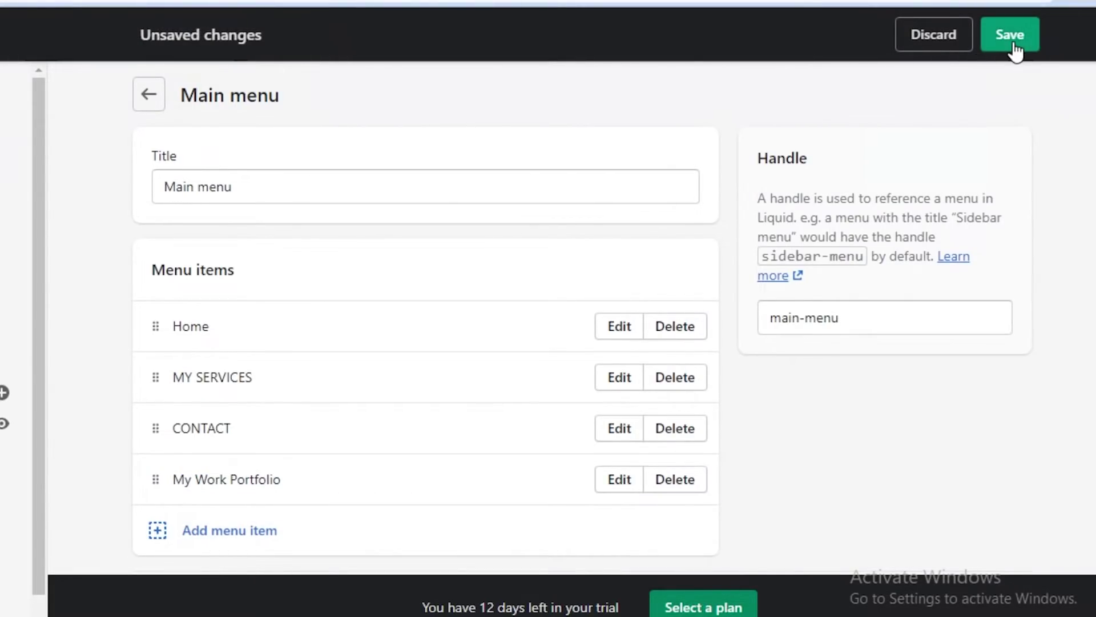
left_click(1011, 35)
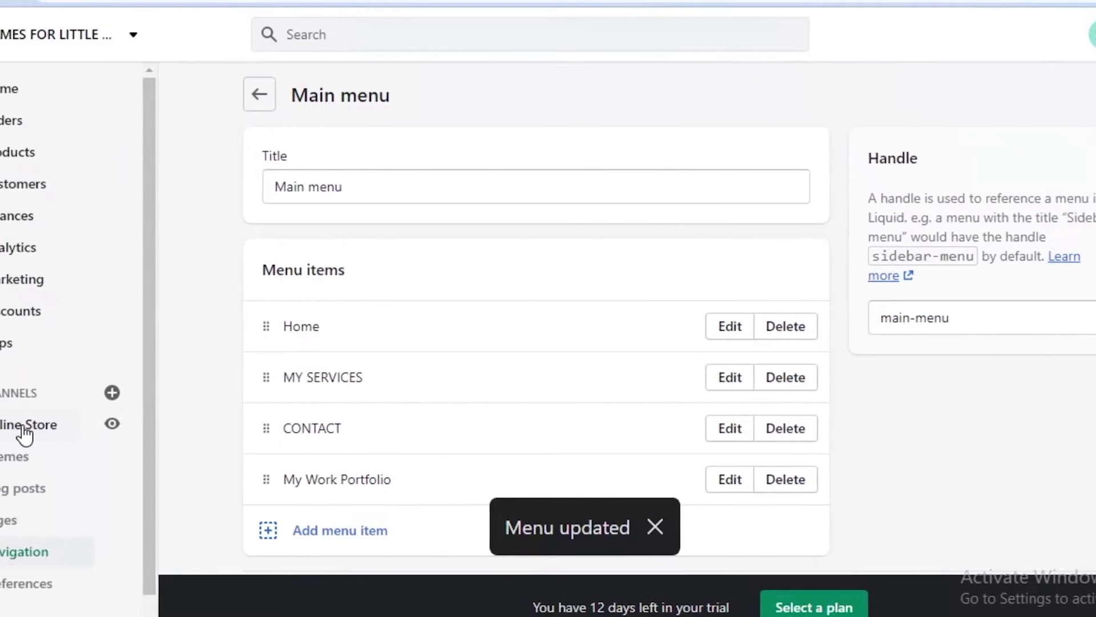
Step: Customize the Narrative theme and select the home page's Image with text section
left_click(25, 436)
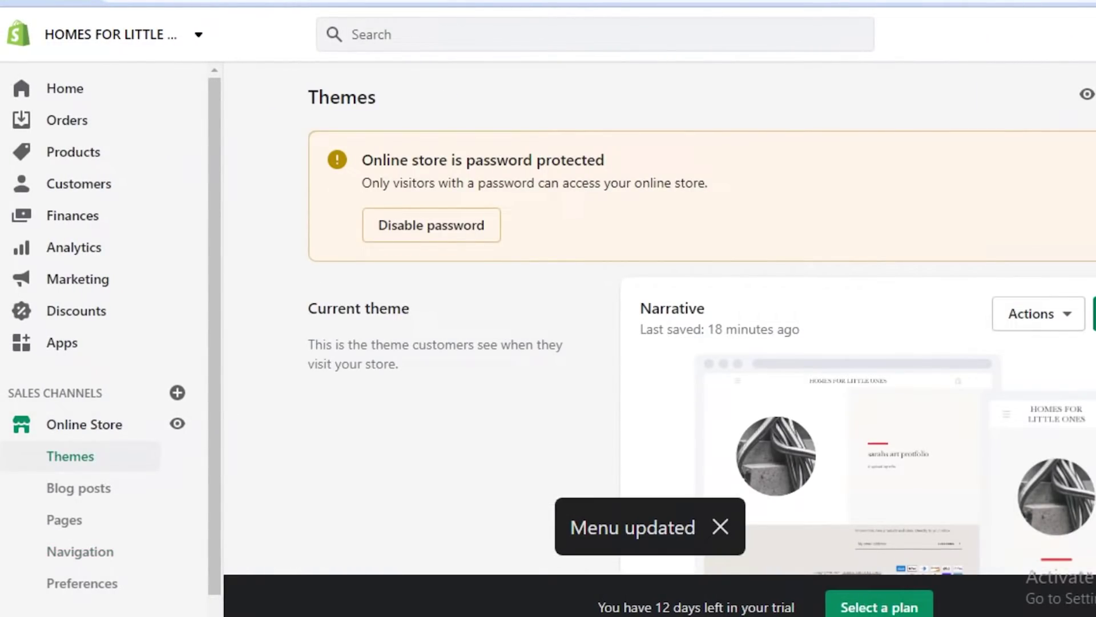
left_click(1047, 318)
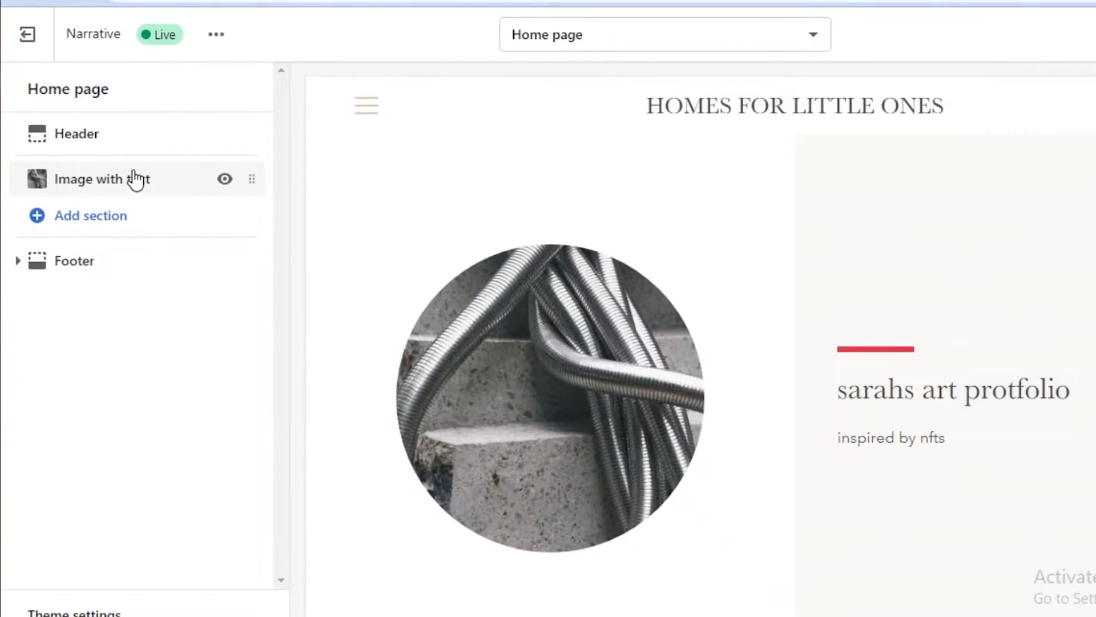
left_click(100, 181)
scroll(88, 508, "down", 2)
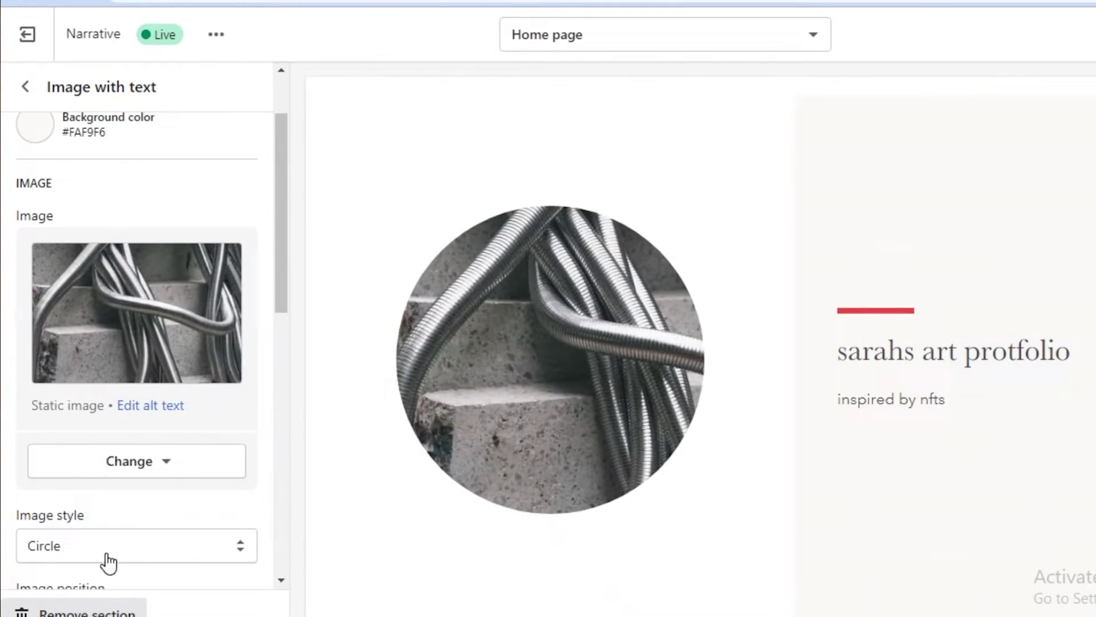
scroll(120, 517, "down", 5)
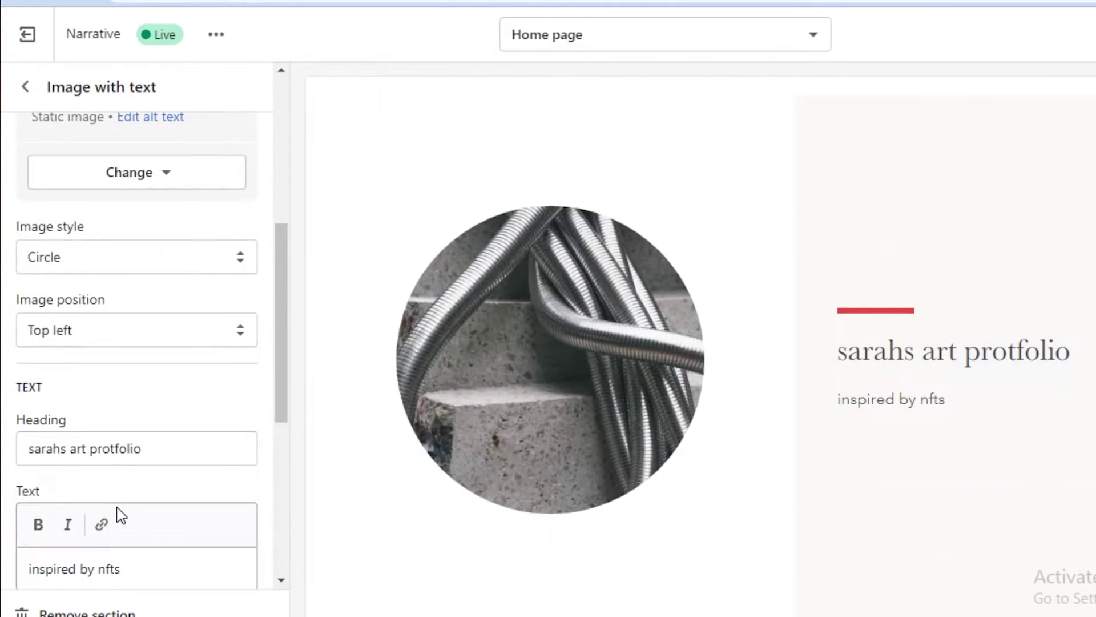
Step: Change the Image with text heading to 'Sarah Development Portfolio'
left_click(84, 453)
triple_click(83, 455)
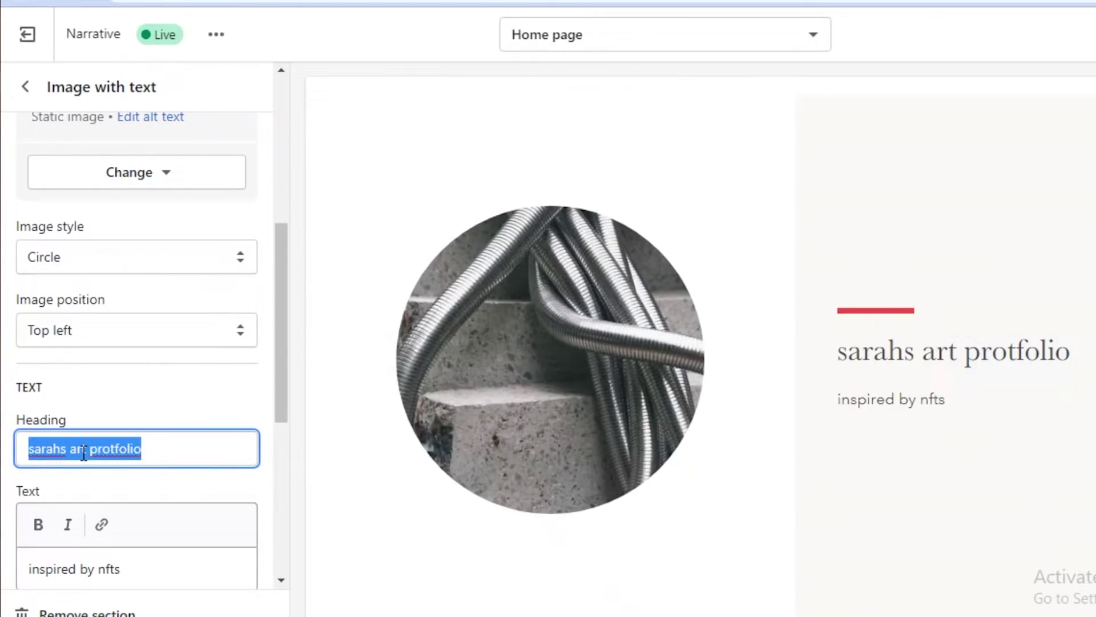
type("d")
key("BackSpace")
type("A")
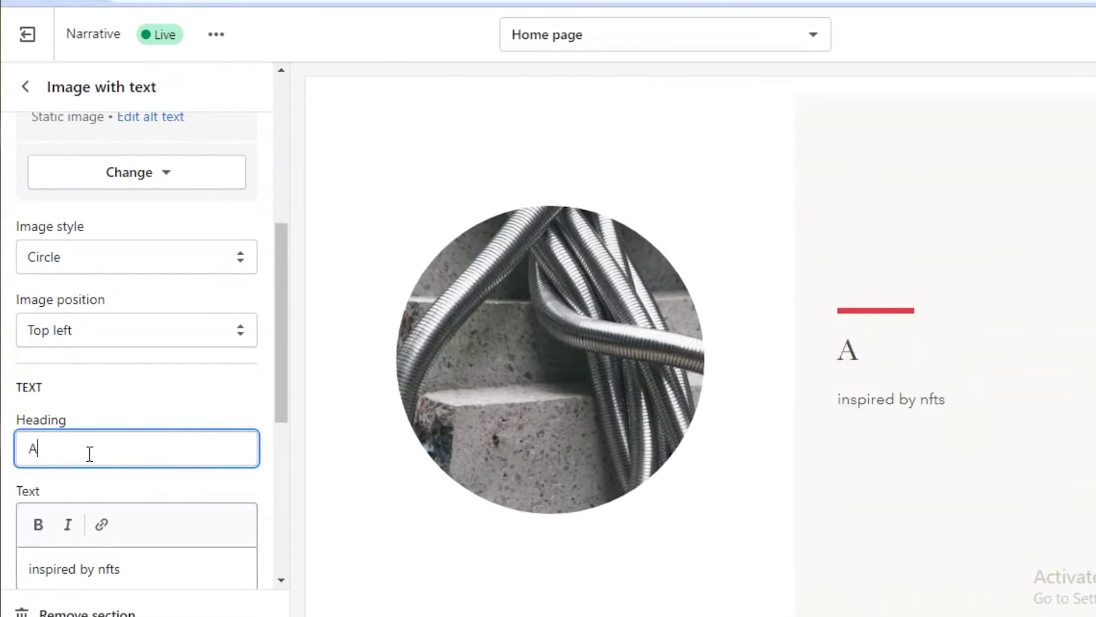
key("BackSpace")
type("Sarah Dev")
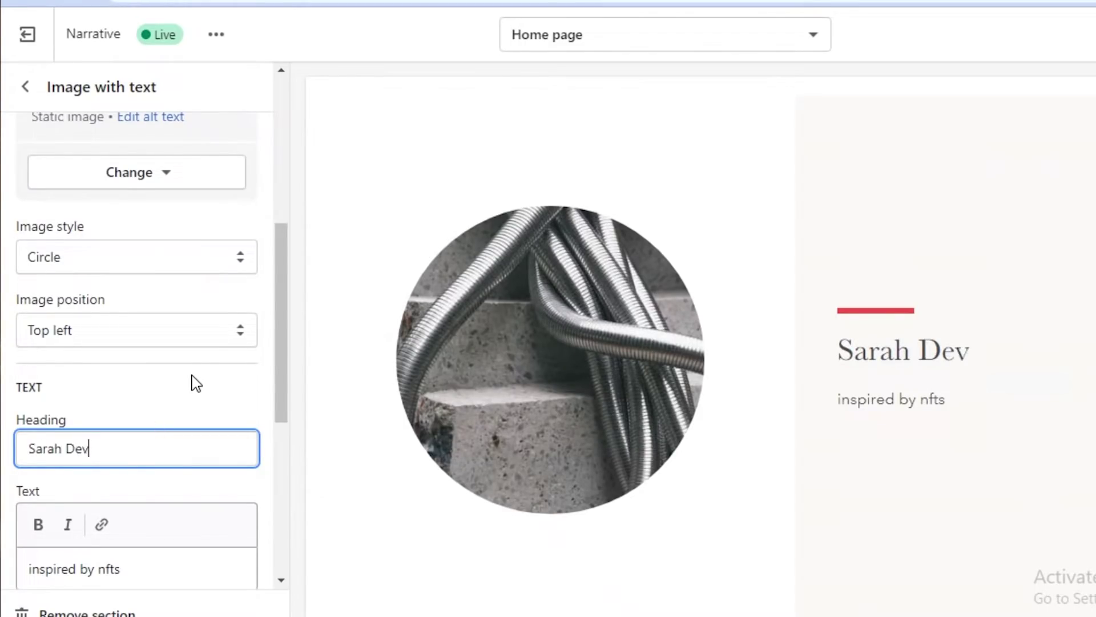
type("elopment Portfolio")
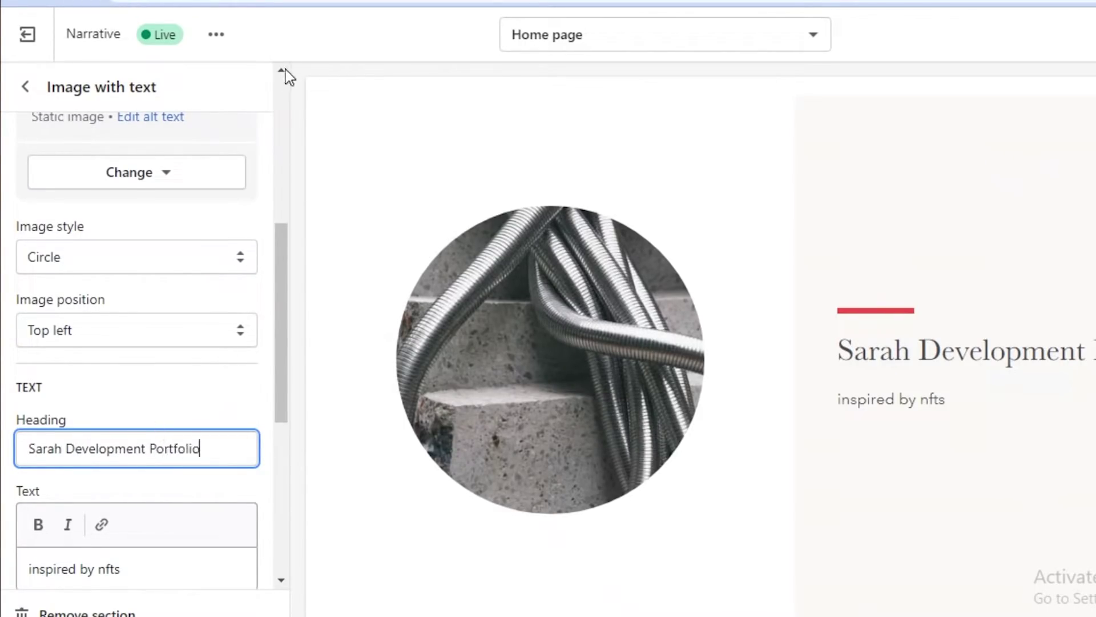
Step: Replace the section text with 'Over 3 Years of Exp' and return to the section list
scroll(34, 480, "down", 4)
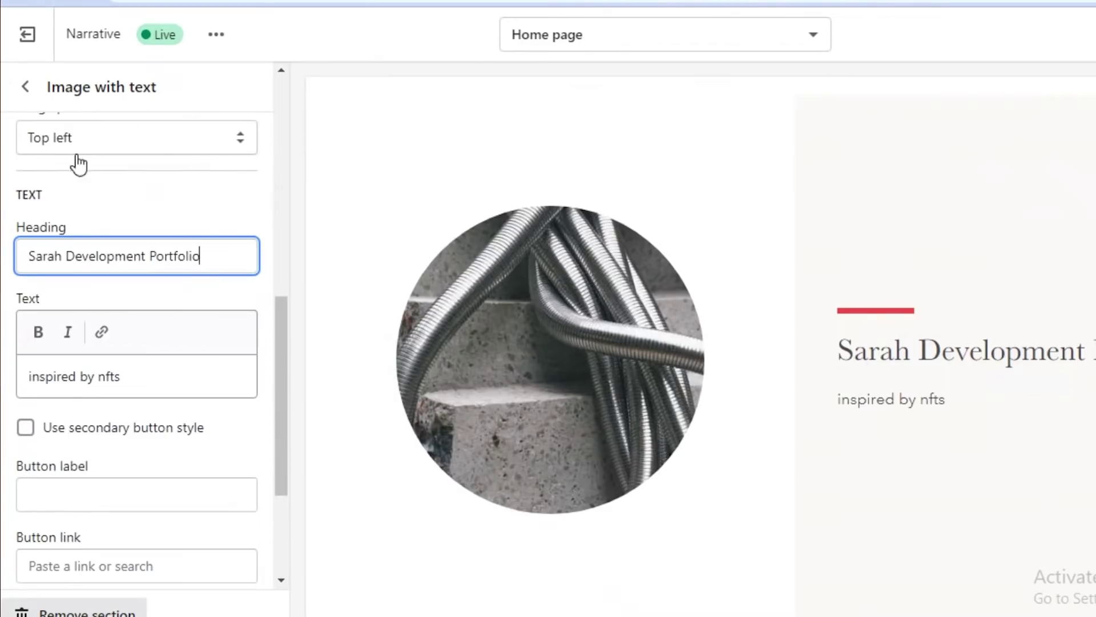
scroll(88, 336, "up", 10)
scroll(111, 426, "down", 8)
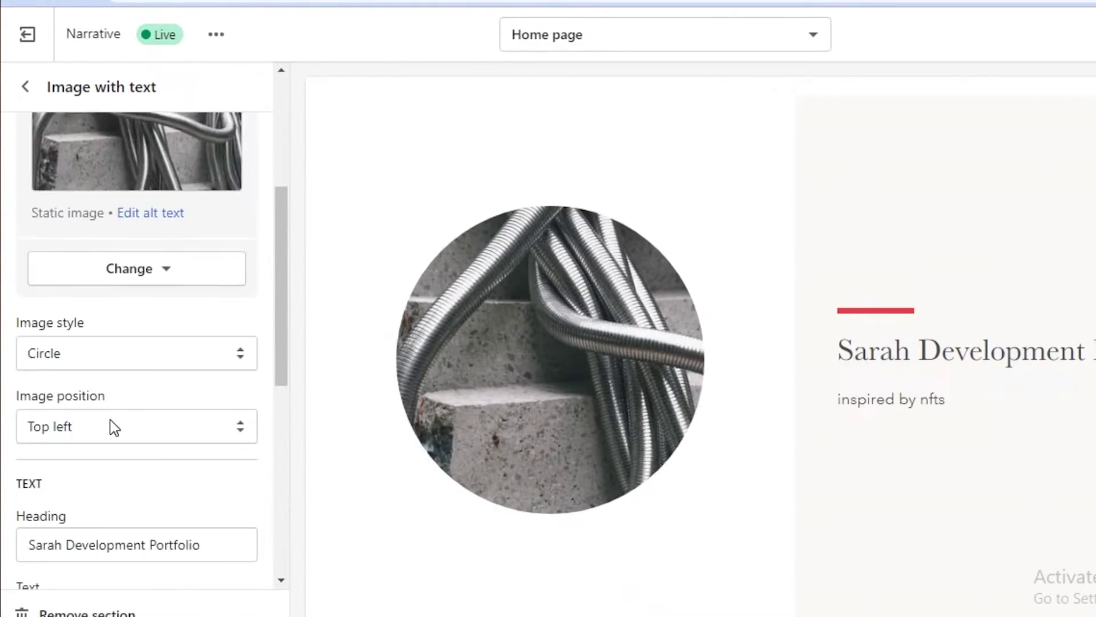
double_click(69, 474)
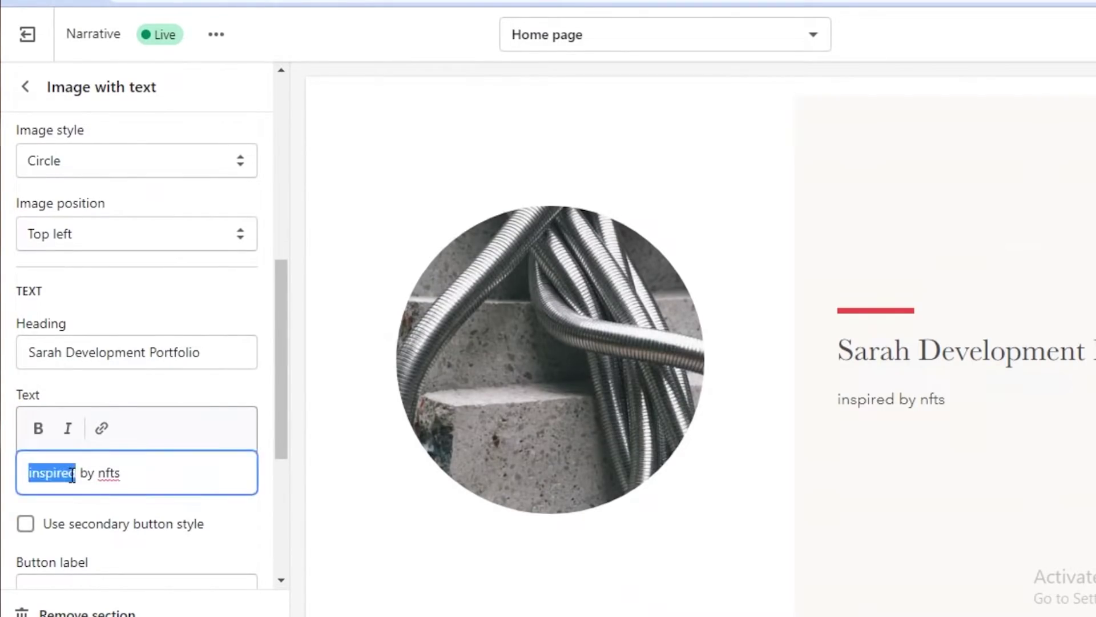
key("ctrl+a")
type("Ex")
key("BackSpace")
key("BackSpace")
type("Over")
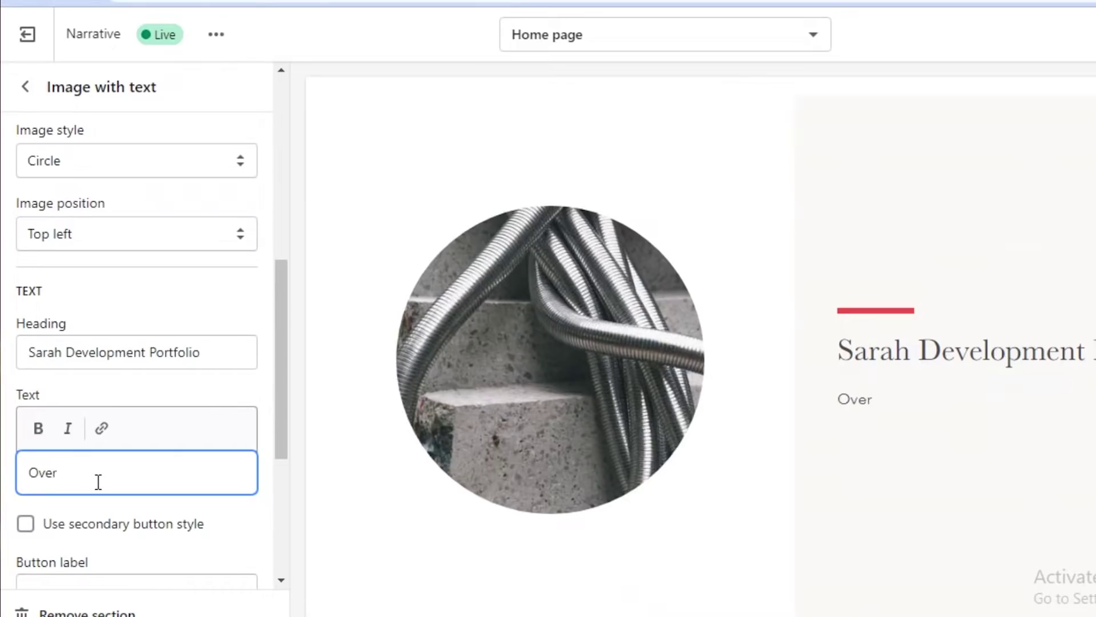
type(" 3 Years ")
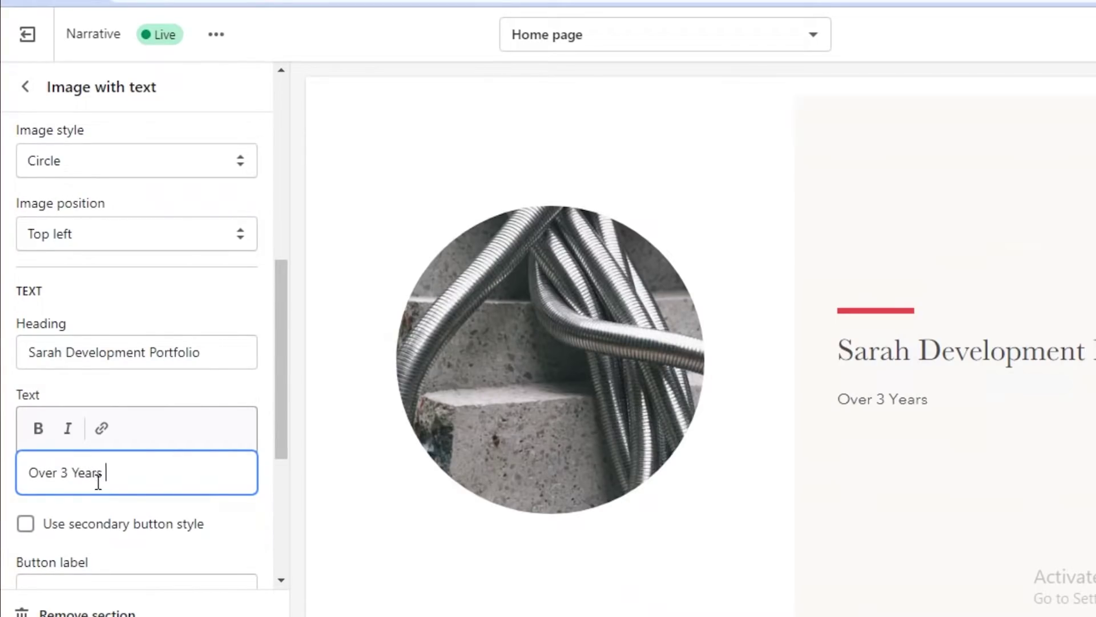
type("of Exp")
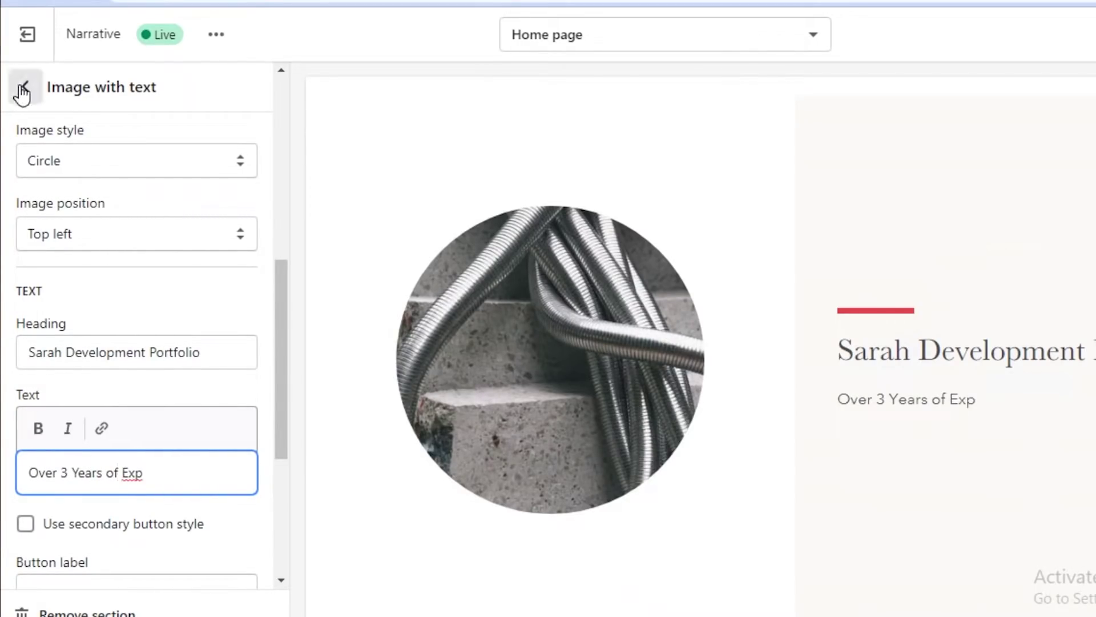
left_click(23, 88)
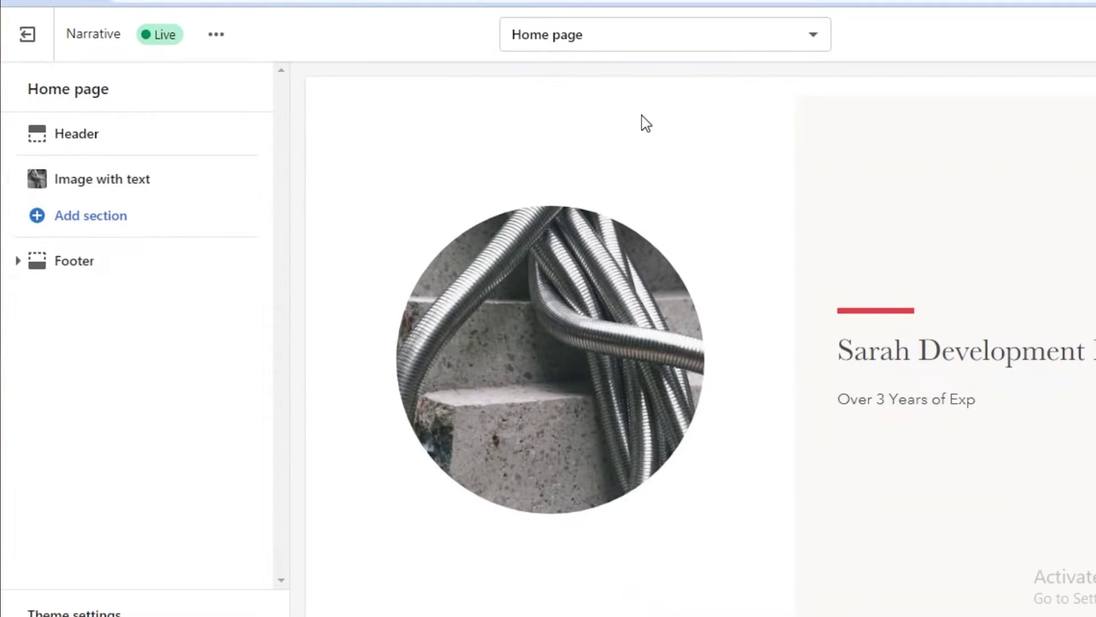
Step: Preview the MY SERVICES and Contact pages through the storefront menu
left_click(616, 40)
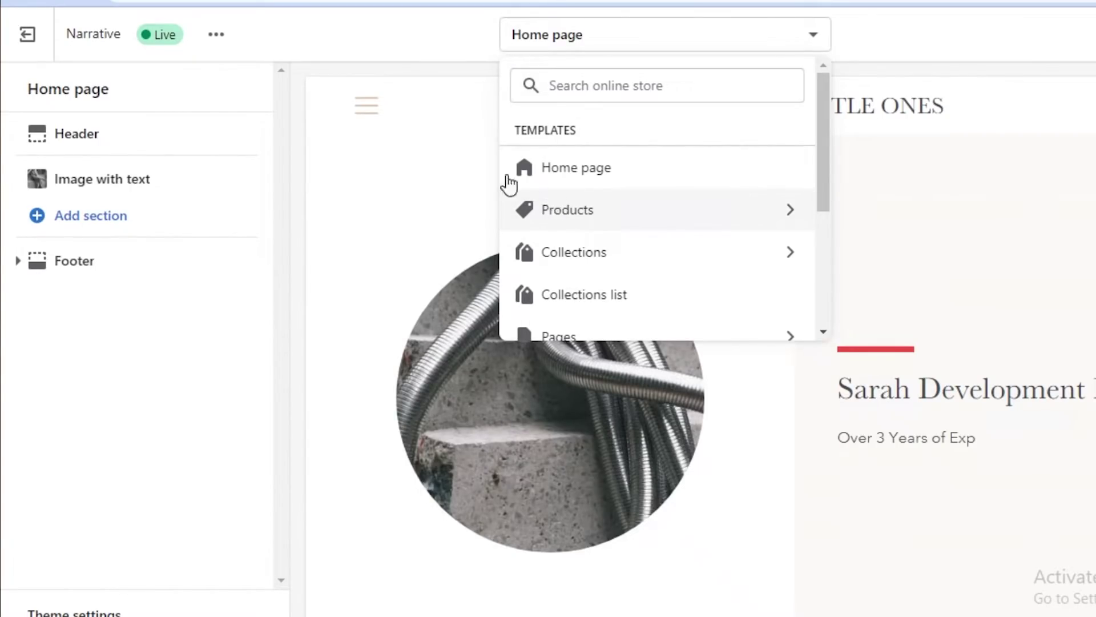
left_click(370, 111)
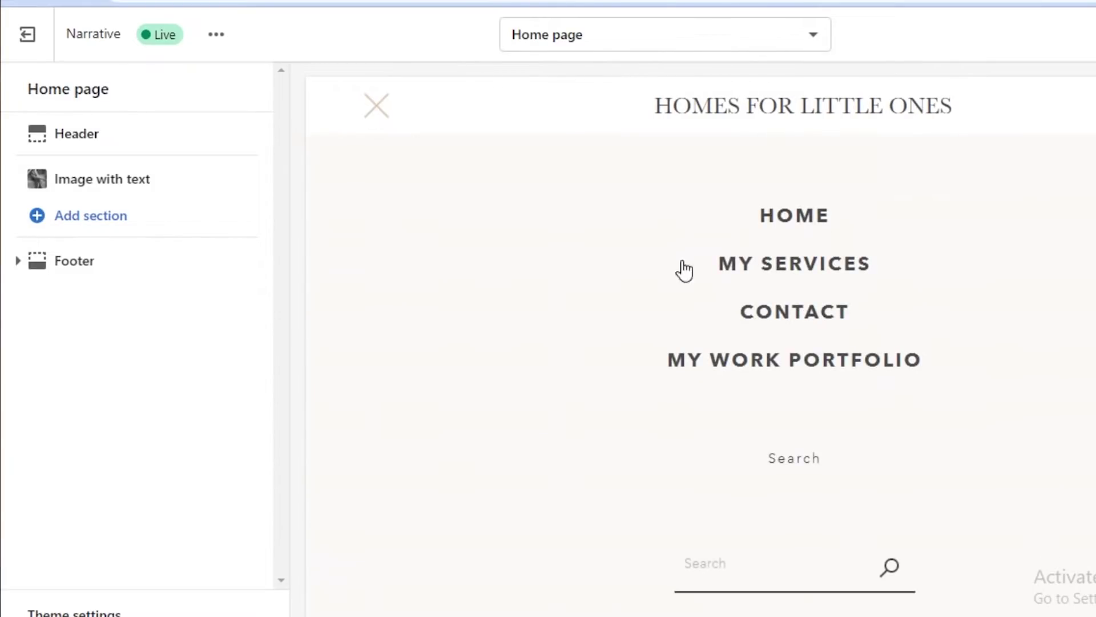
left_click(767, 267)
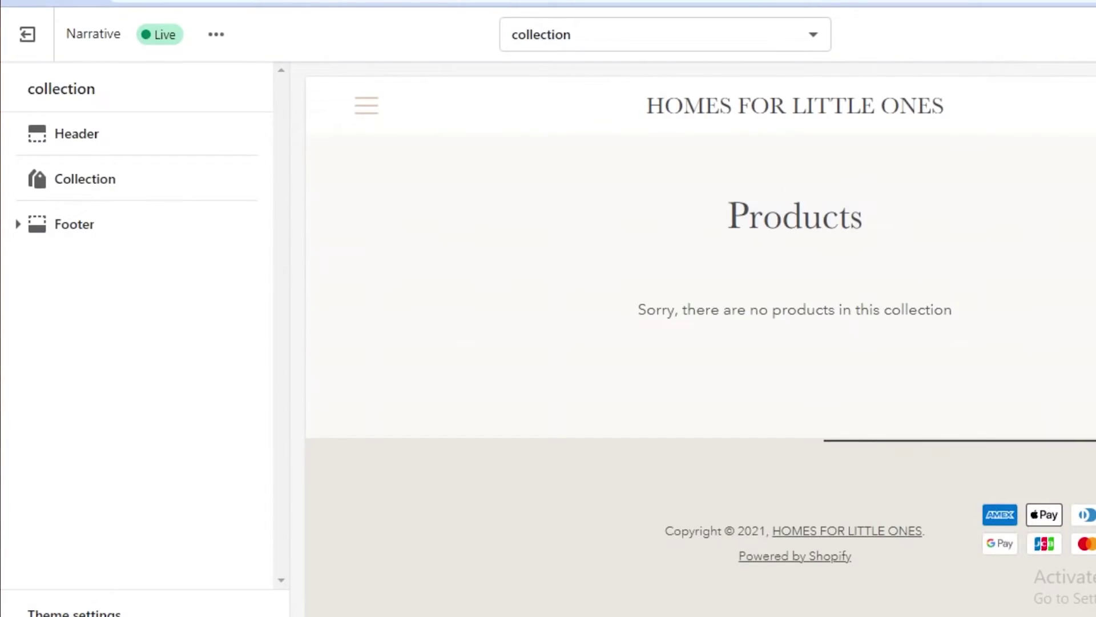
left_click(685, 34)
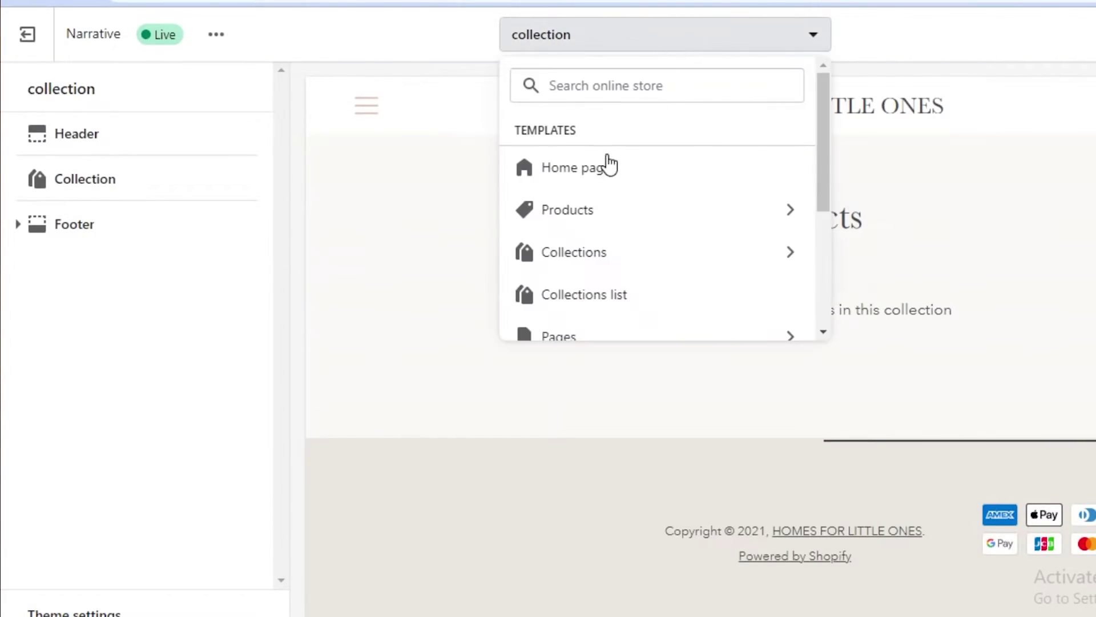
left_click(364, 110)
left_click(366, 110)
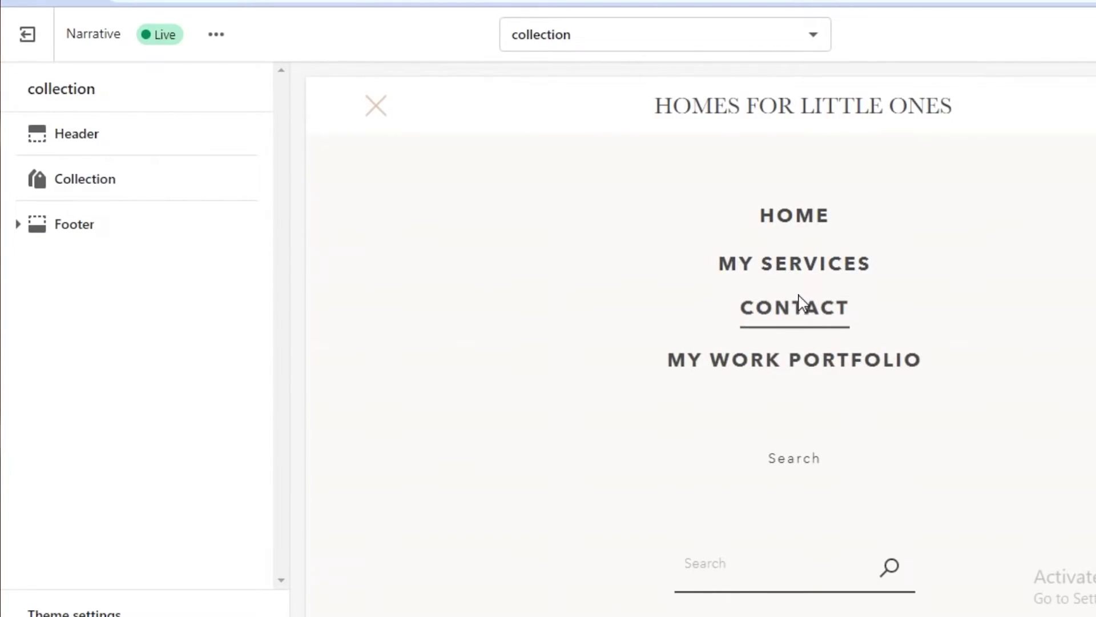
left_click(796, 299)
scroll(570, 325, "down", 5)
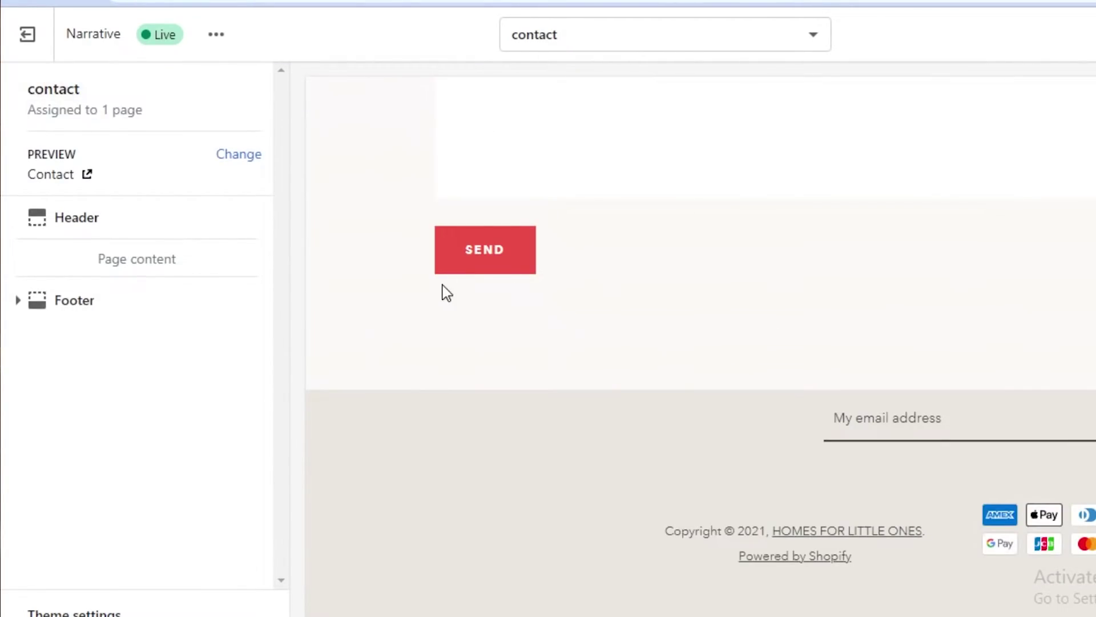
scroll(502, 274, "up", 5)
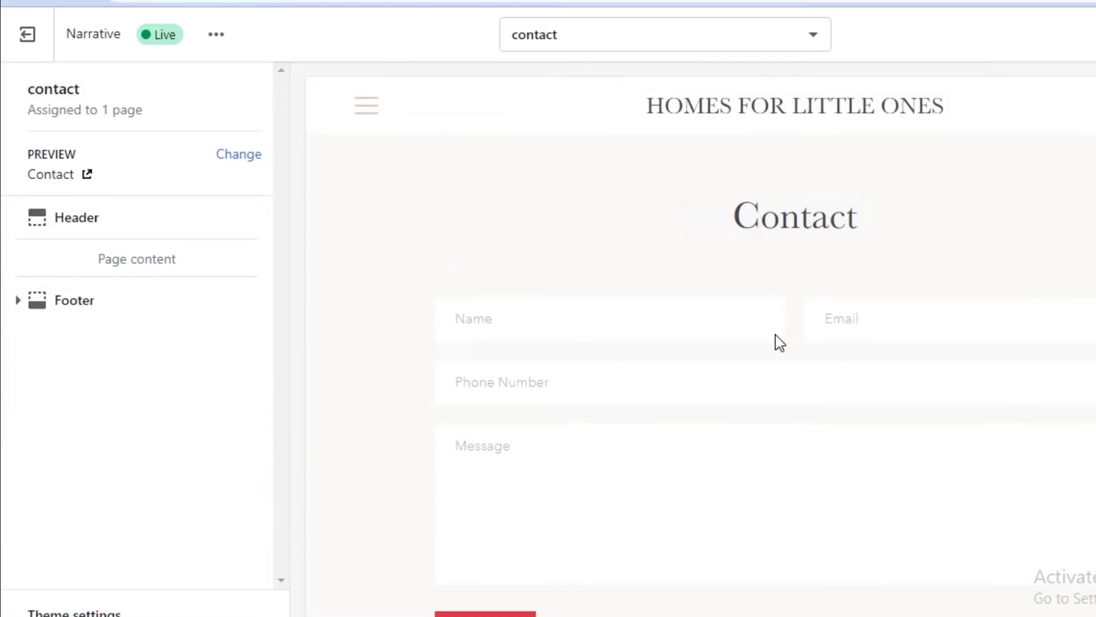
Step: Preview the My Work Portfolio page, then load the Home page with the new banner
left_click(363, 111)
left_click(747, 368)
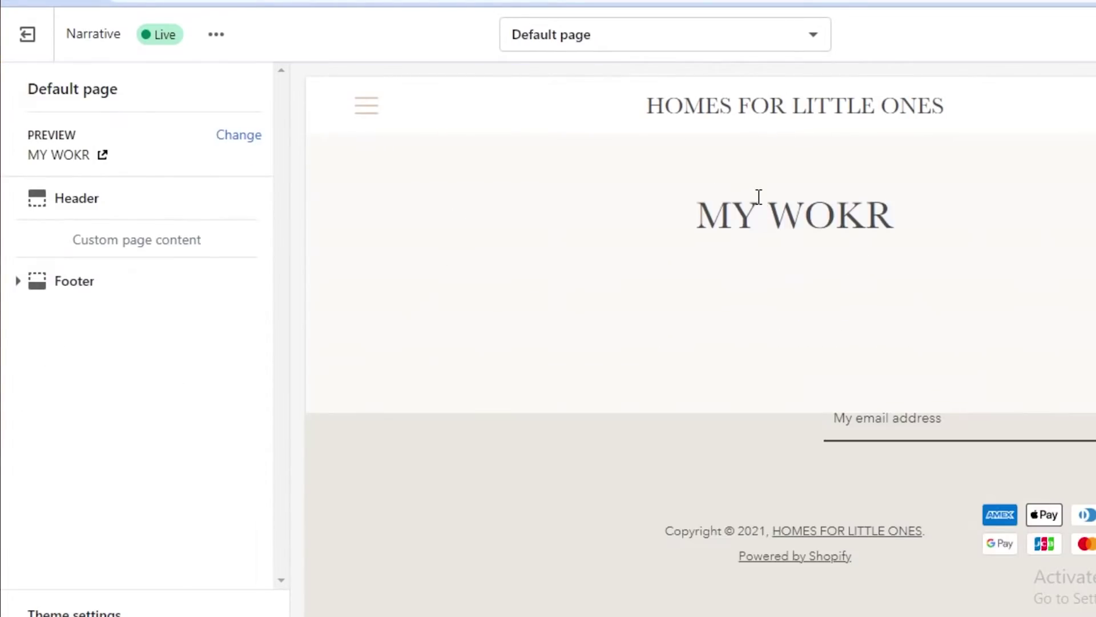
left_click(361, 112)
left_click(791, 216)
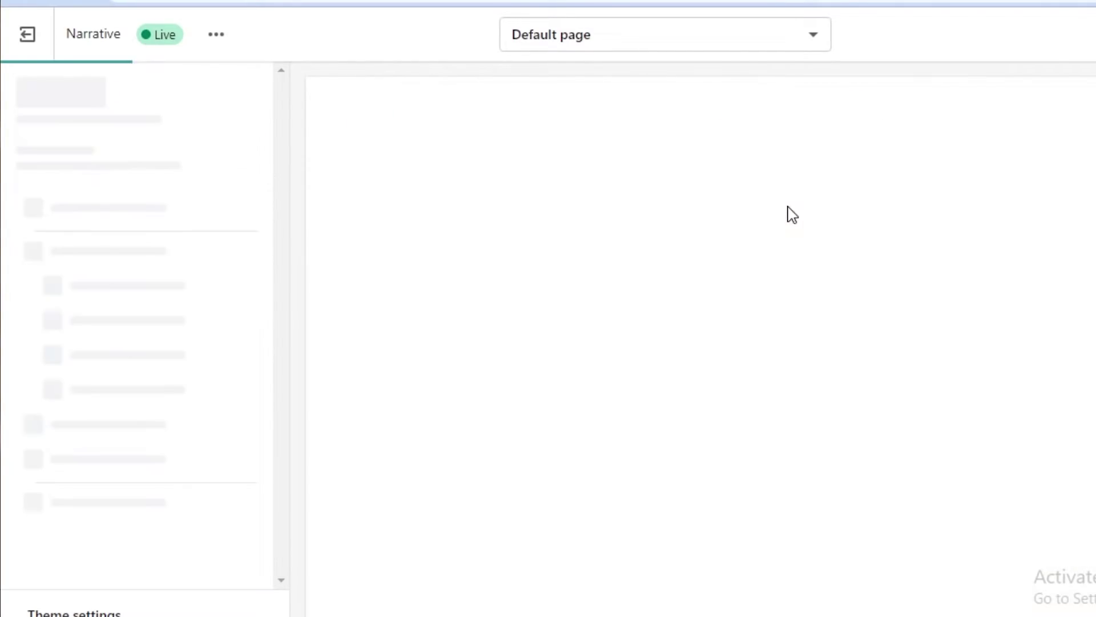
scroll(557, 183, "down", 5)
scroll(701, 340, "up", 5)
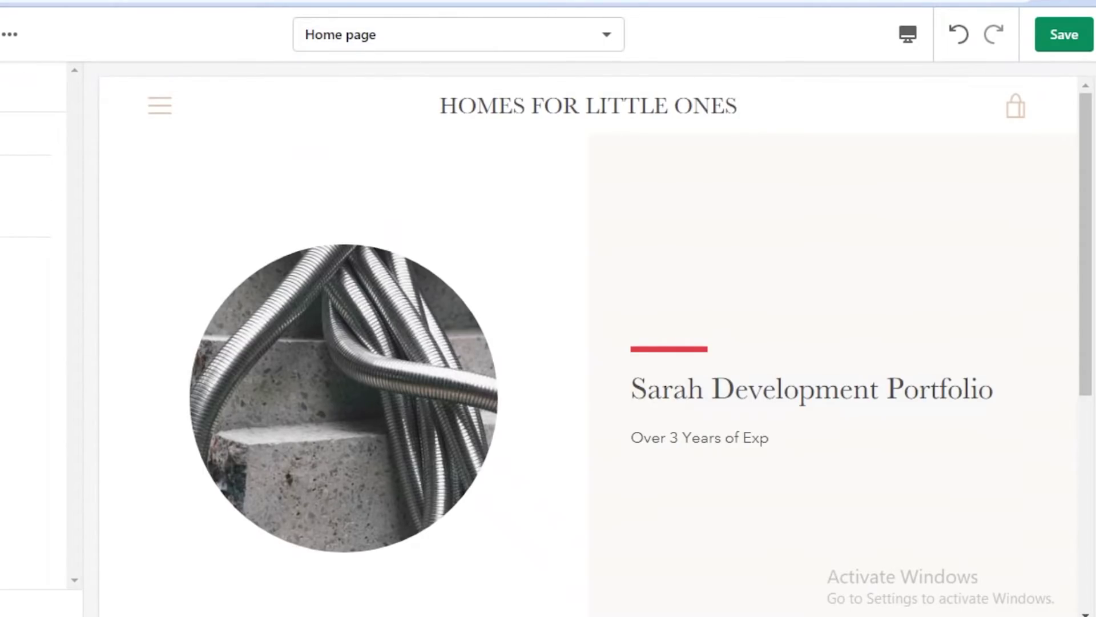
Step: Save the theme edits and go to the Products page
left_click(1065, 34)
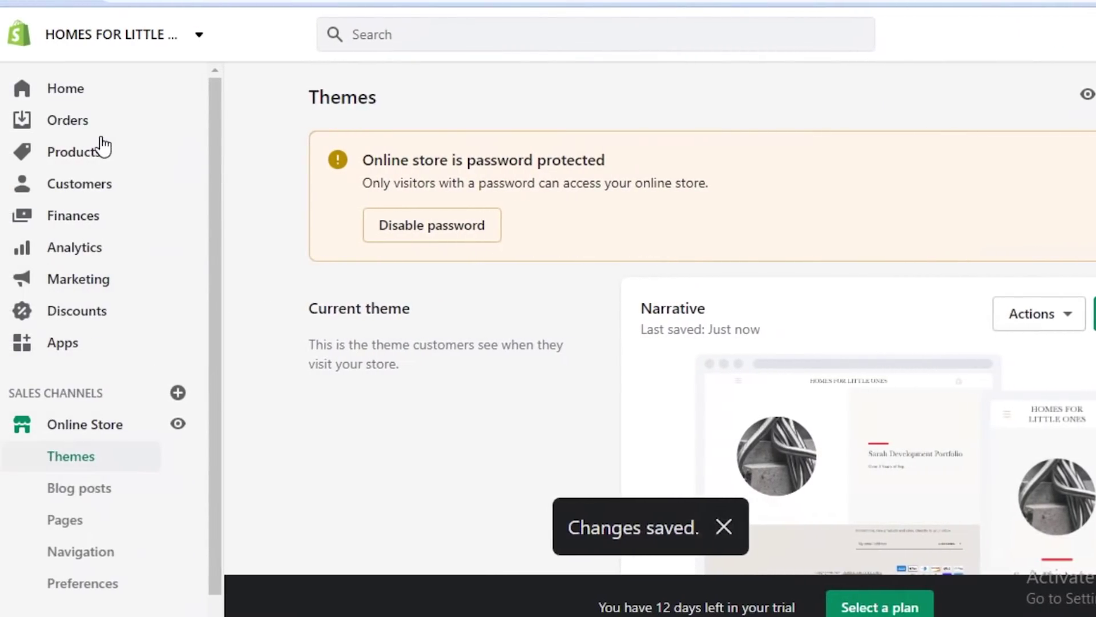
left_click(98, 150)
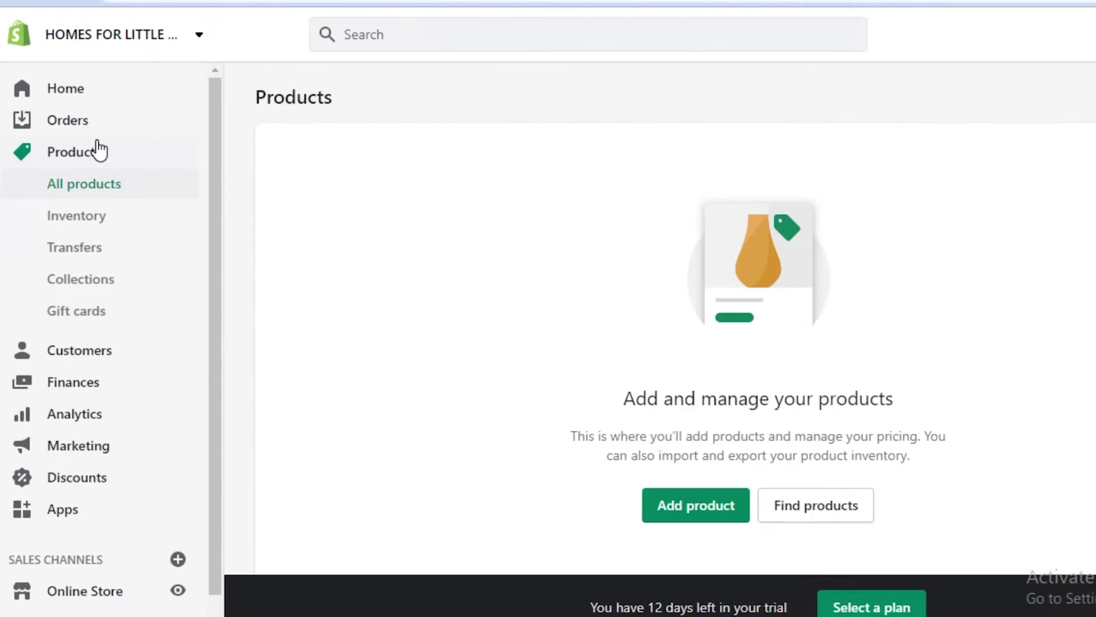
Step: Start a new product titled 'Website Development'
left_click(677, 524)
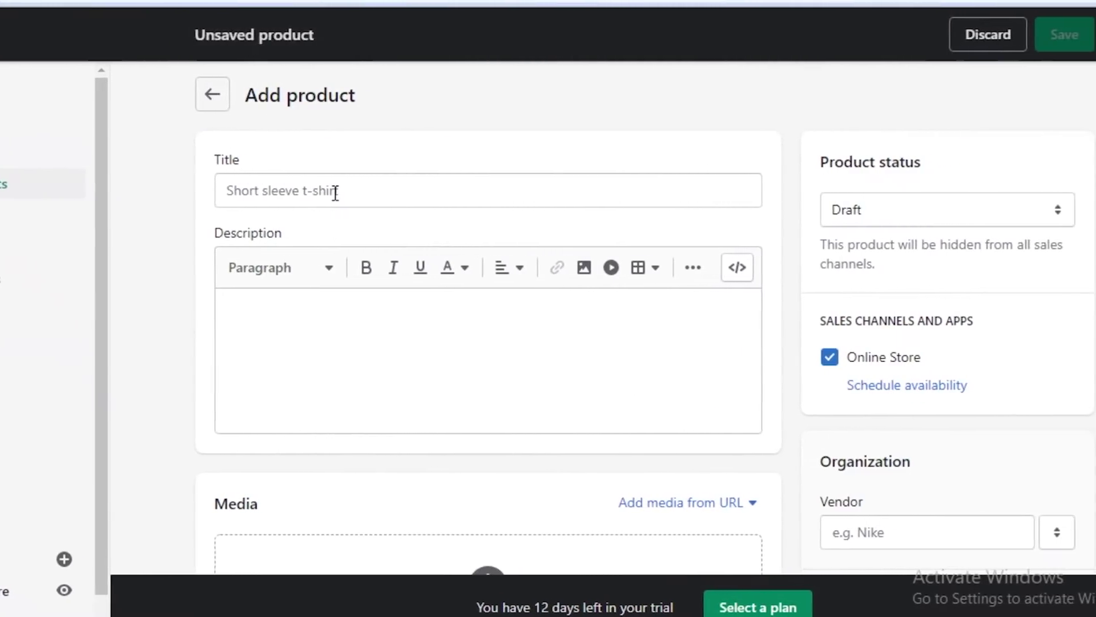
left_click(449, 192)
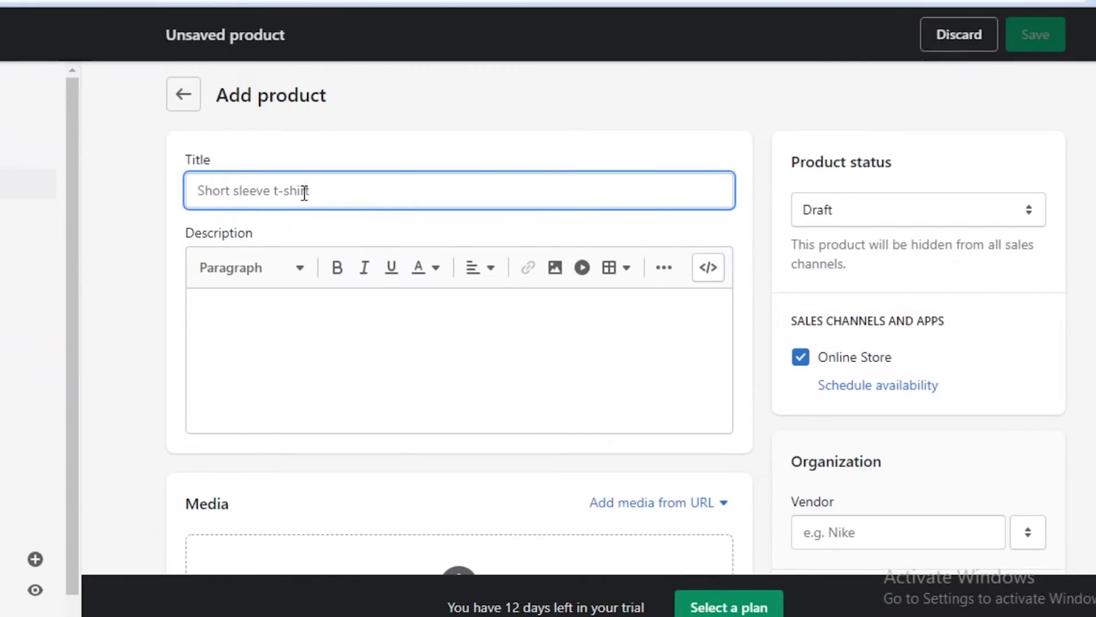
type("S")
key("BackSpace")
type("Website D")
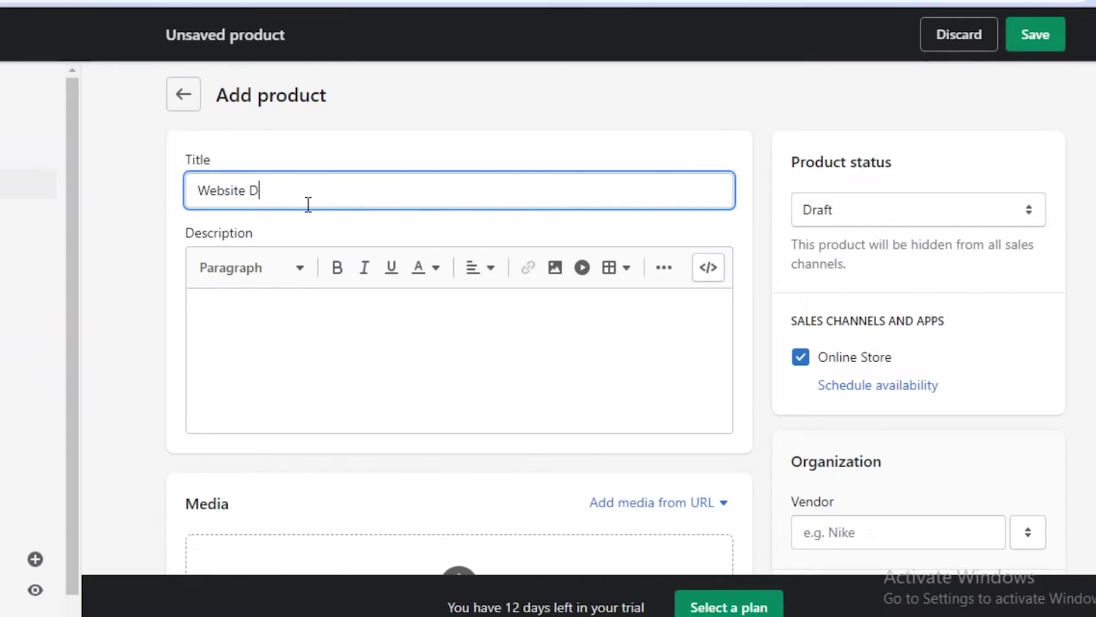
type("evelopment")
Step: Price it at 50, untrack its quantity, mark it non-physical, and save it
scroll(306, 224, "down", 3)
scroll(308, 174, "down", 7)
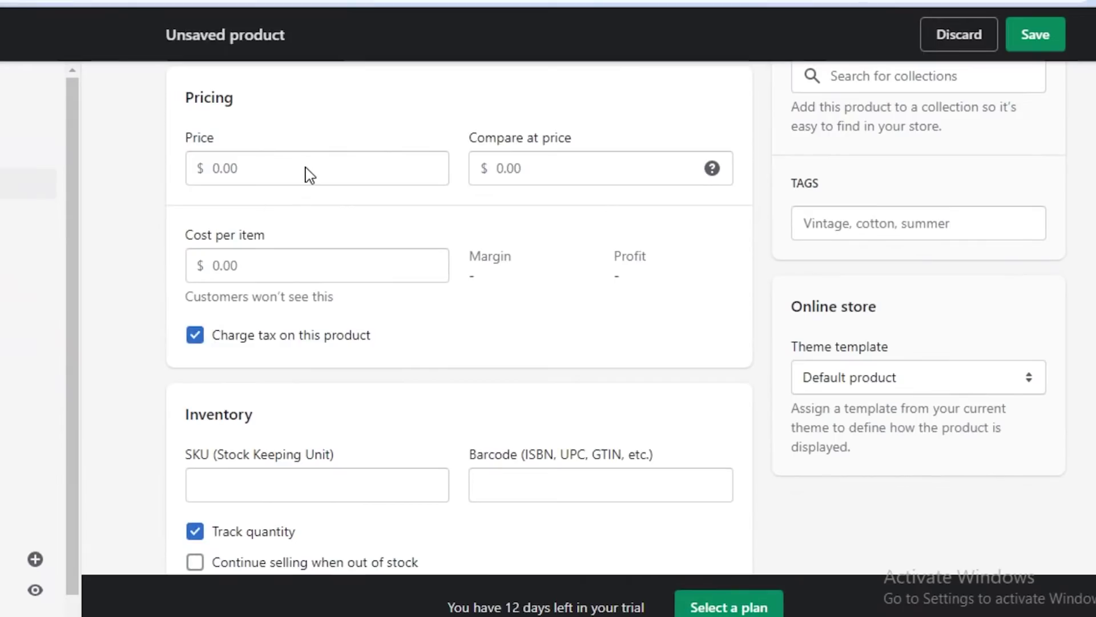
left_click(303, 171)
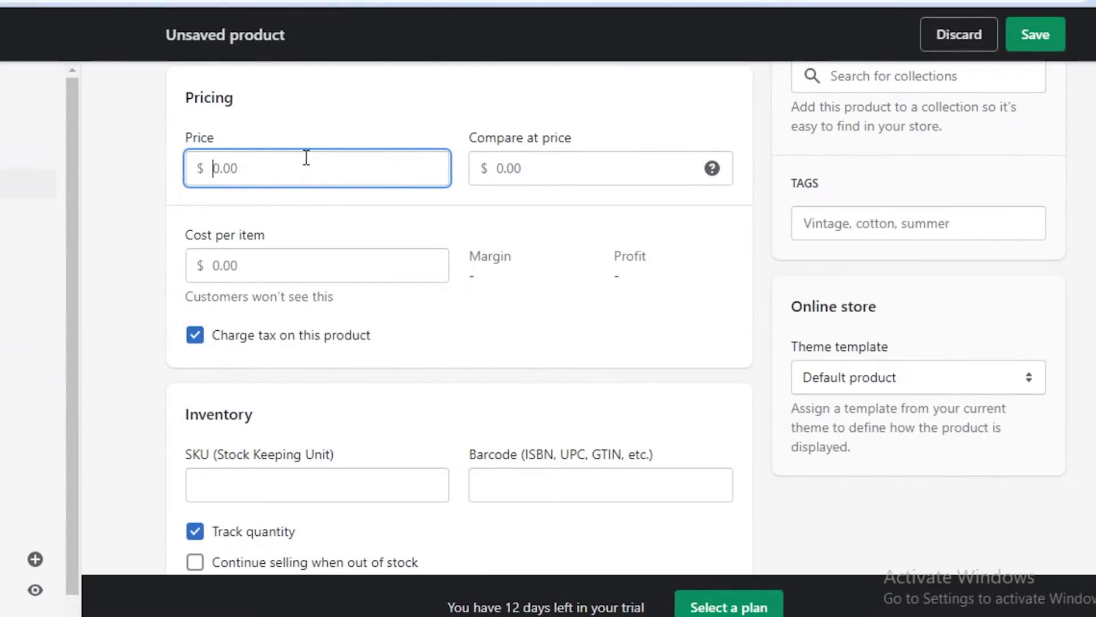
type("50")
scroll(309, 342, "down", 3)
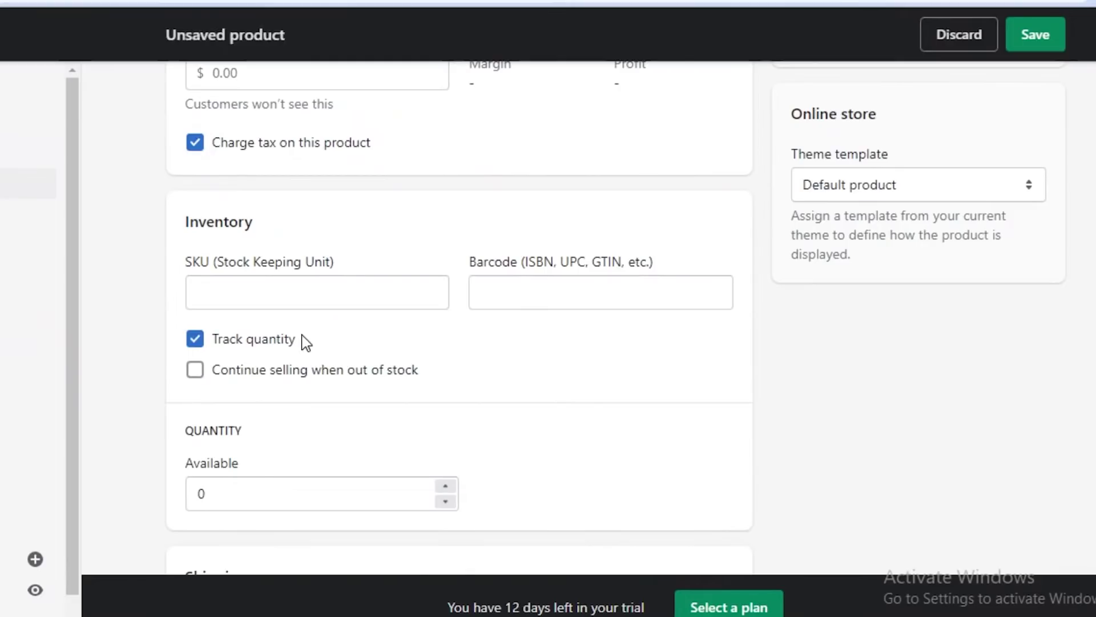
left_click(231, 343)
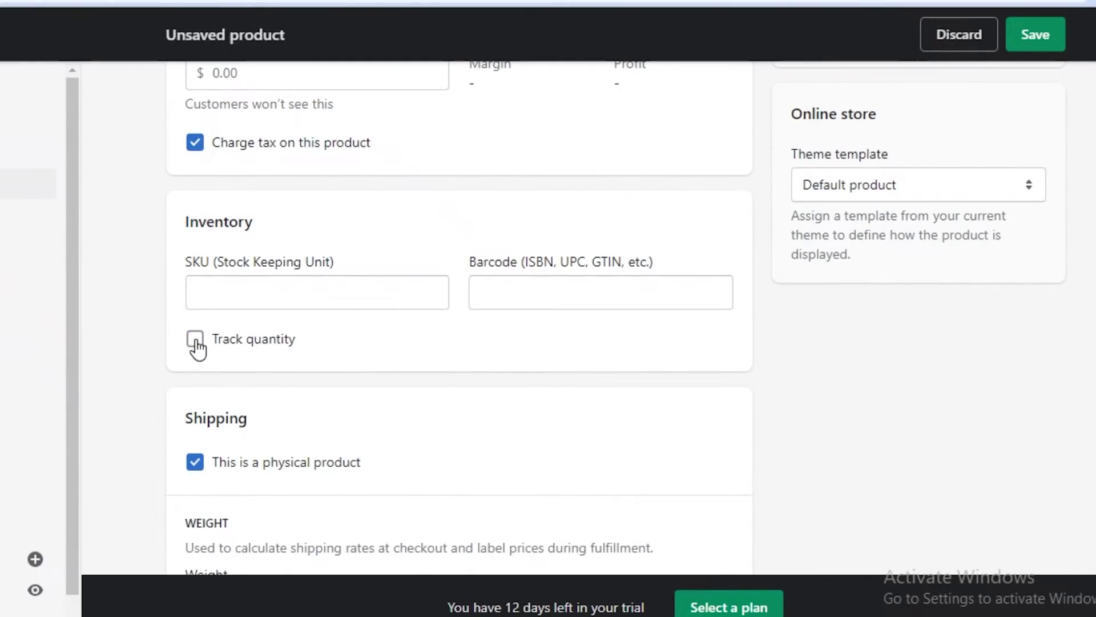
left_click(194, 462)
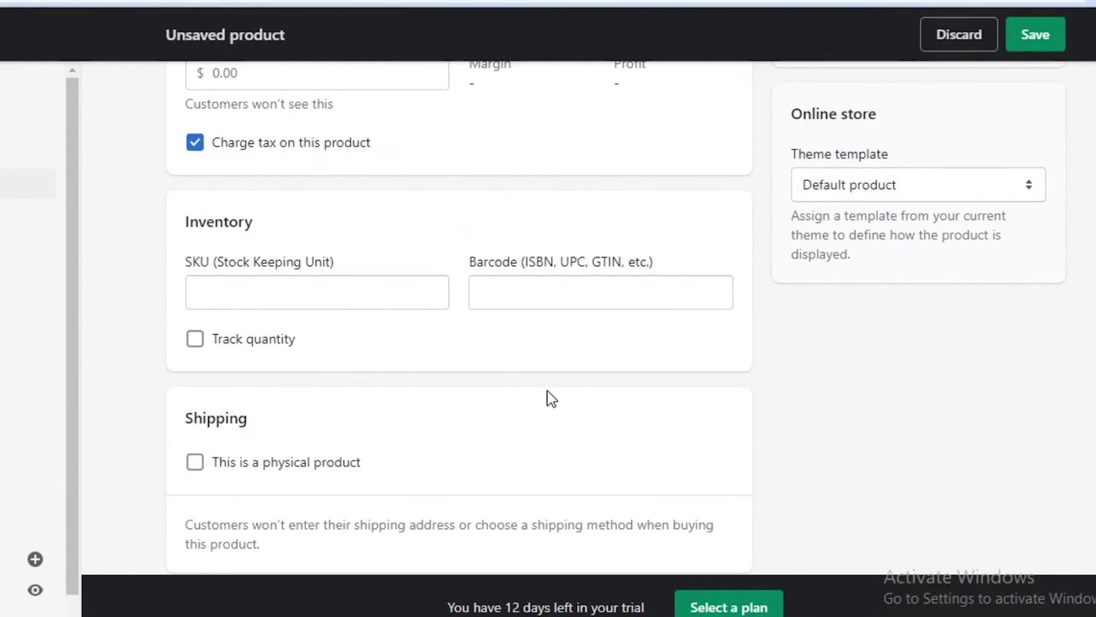
scroll(1077, 157, "down", 3)
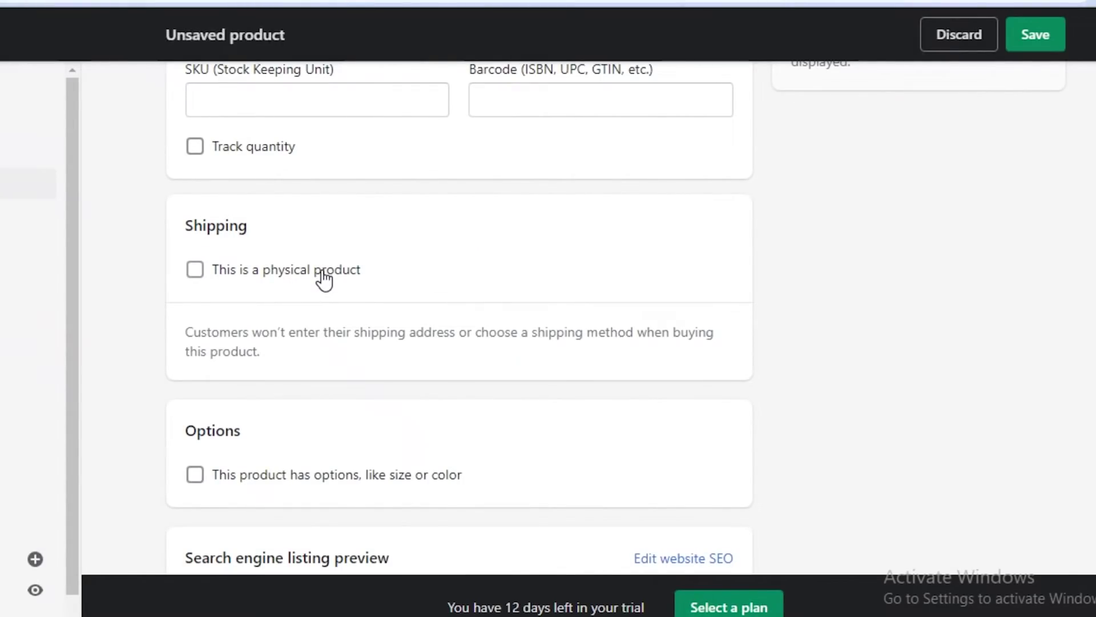
scroll(248, 255, "up", 2)
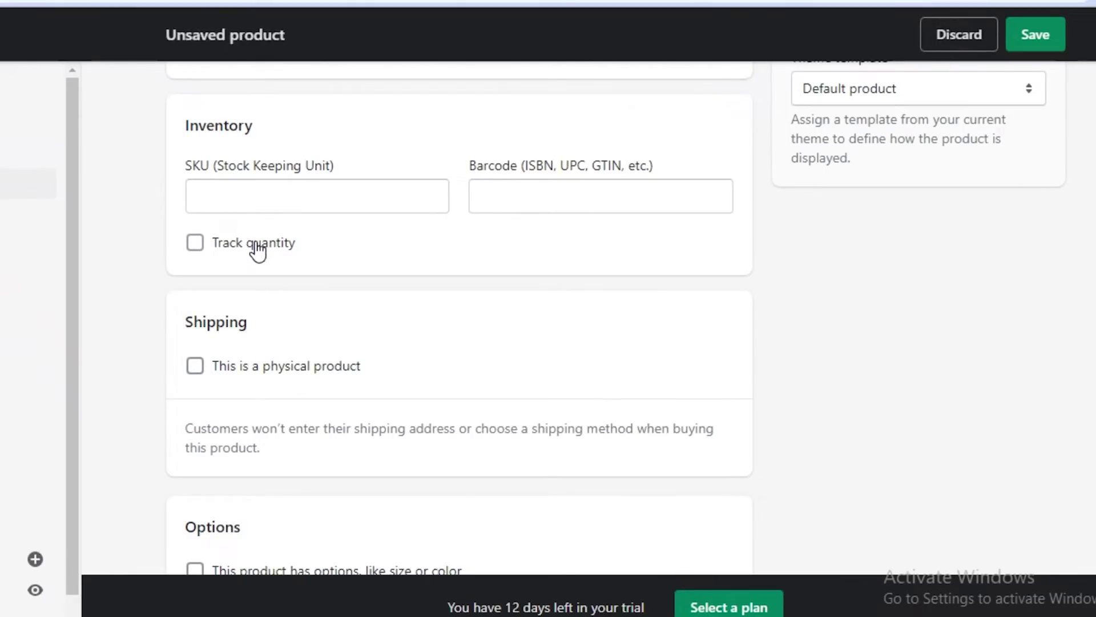
left_click(1045, 39)
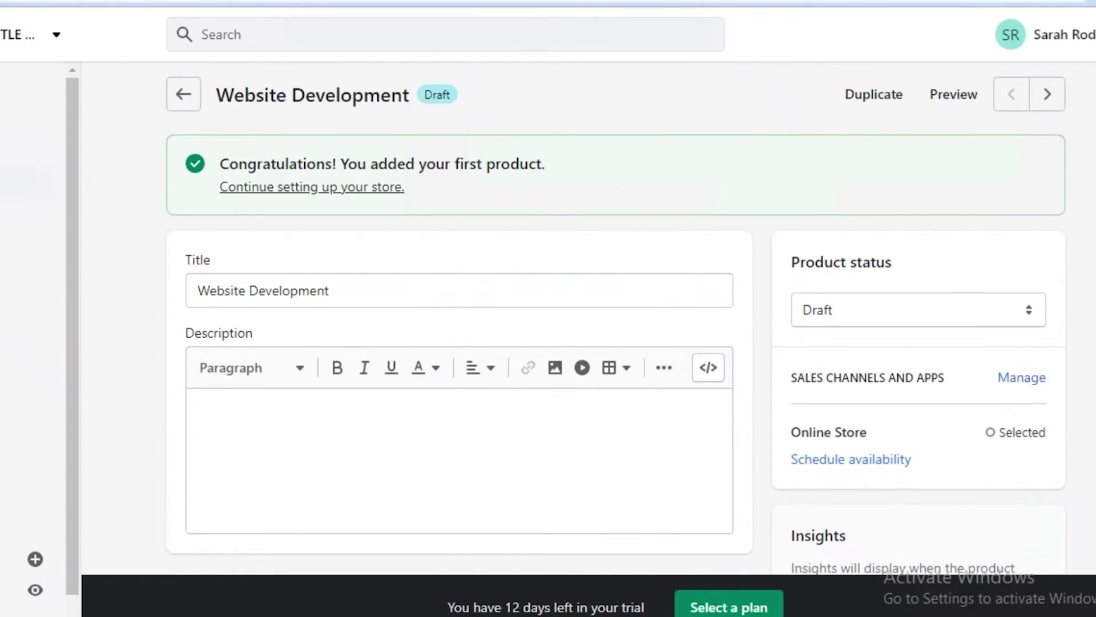
Step: Go back to All products and check Website Development shows as a draft with untracked inventory
left_click(182, 93)
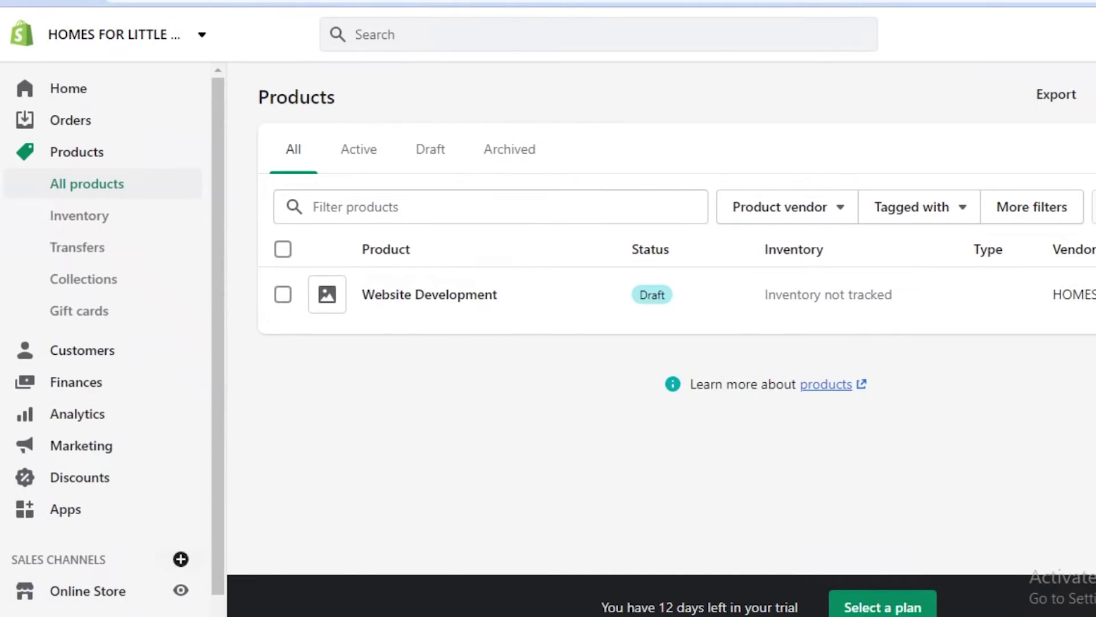
scroll(145, 499, "down", 1)
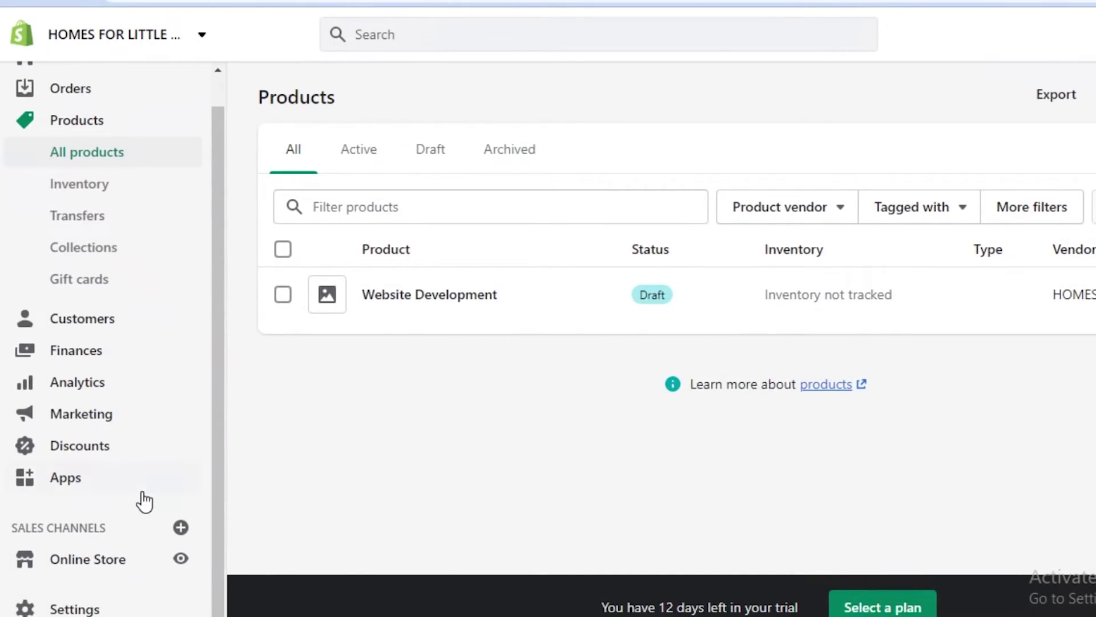
Step: Change the store name in Store details to 'SARAHS DEVELOPMENT STUDIO'
left_click(91, 608)
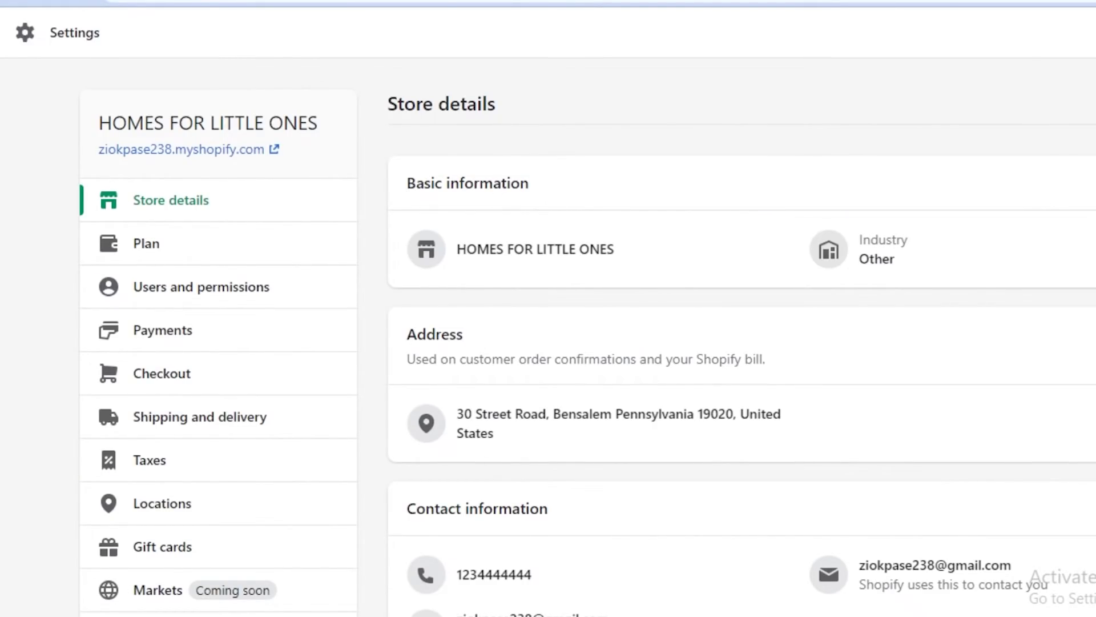
triple_click(609, 262)
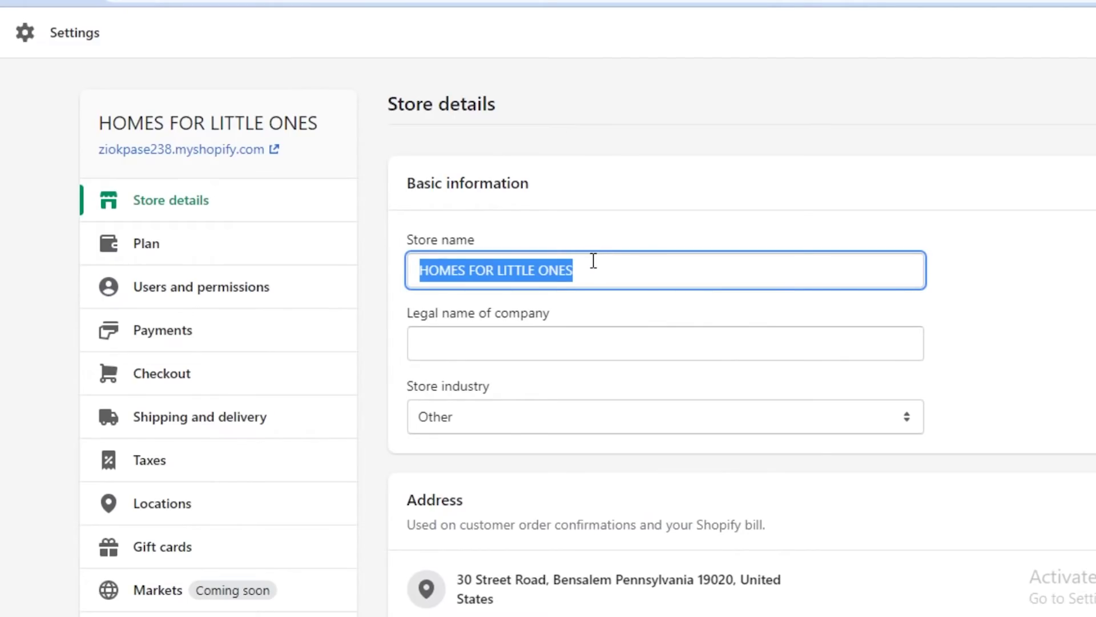
type("sARA")
key("BackSpace")
key("BackSpace")
key("BackSpace")
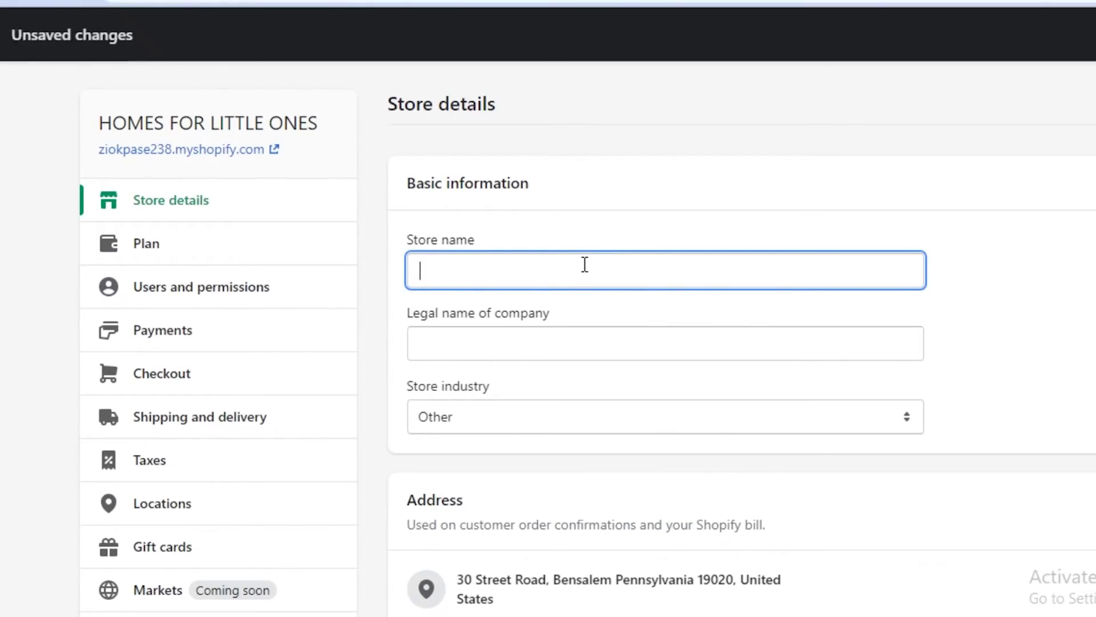
type("SARAHS DEV")
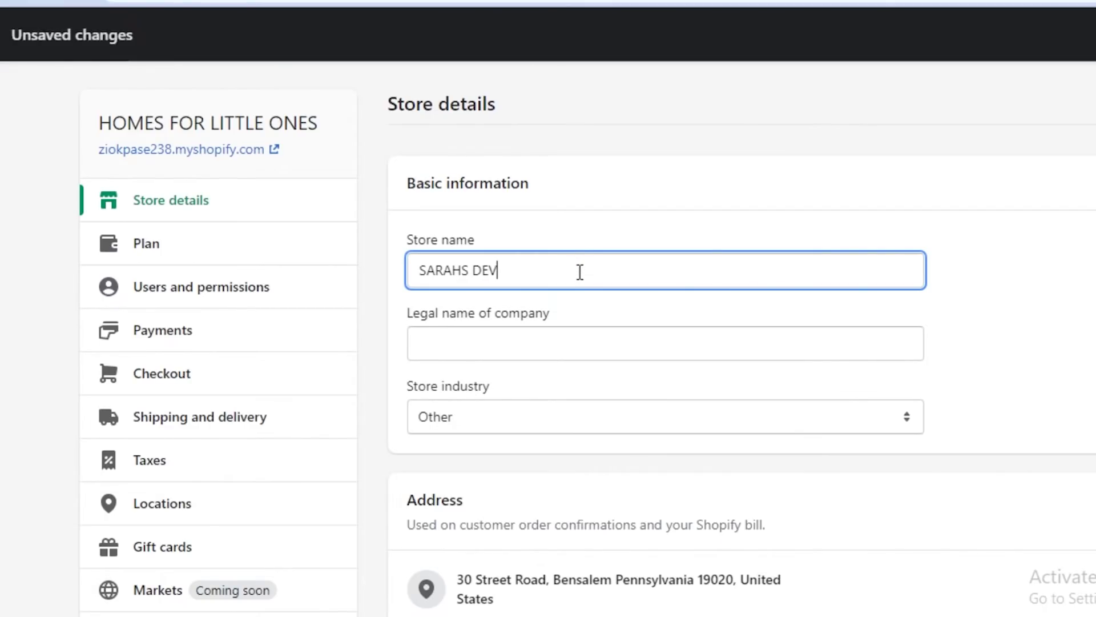
type("ELOPMENT STUDIO")
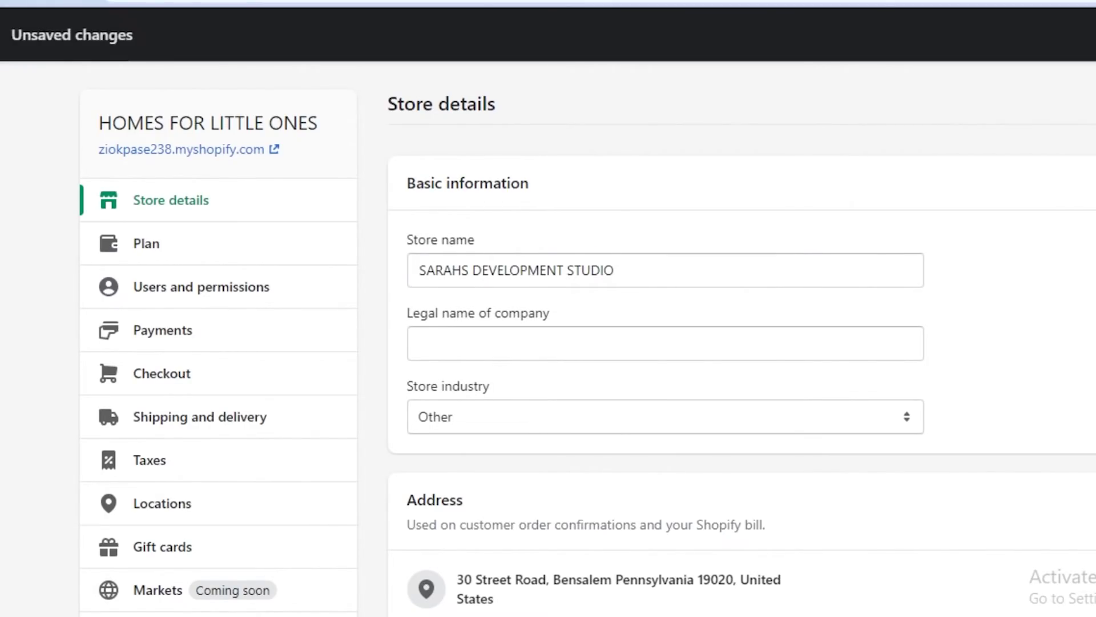
Step: Preview the storefront to confirm the new name in its header and copyright line
left_click(153, 148)
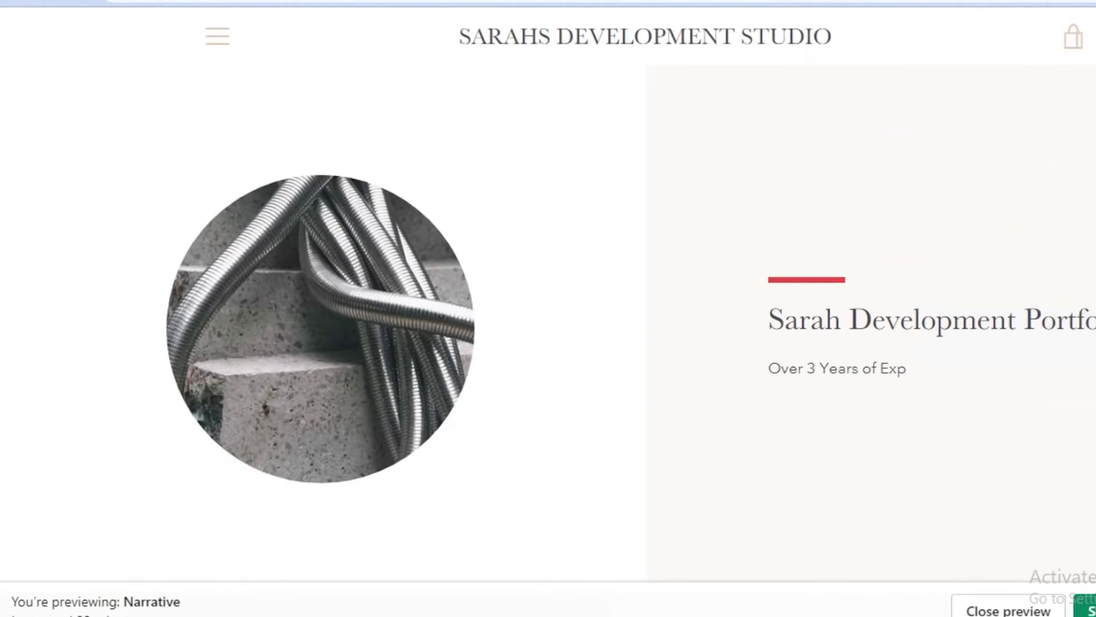
scroll(548, 309, "down", 5)
scroll(548, 308, "up", 5)
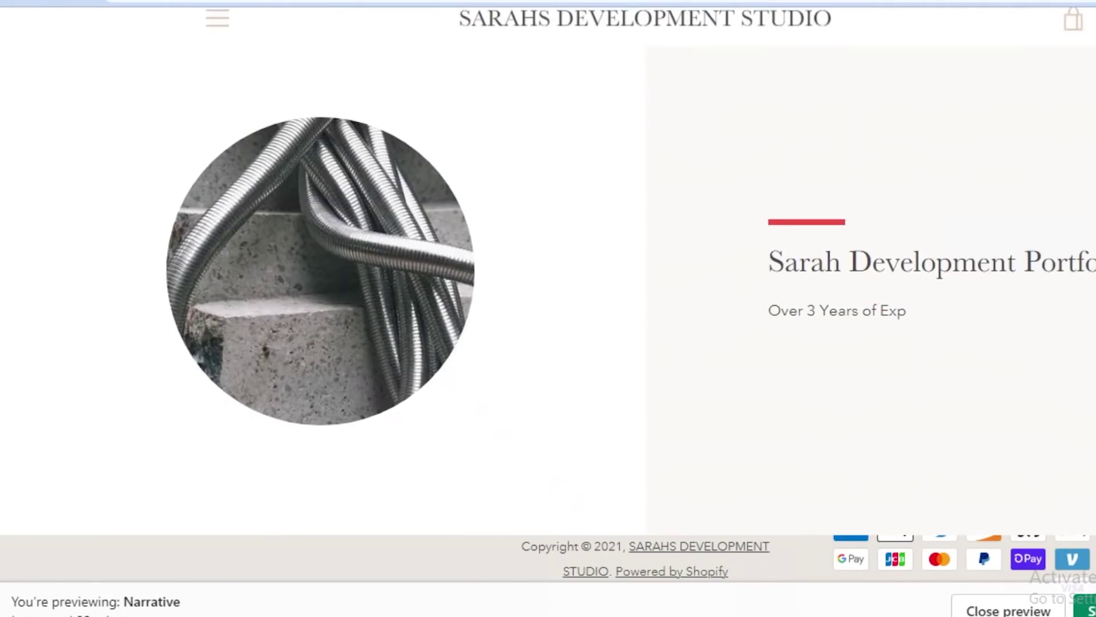